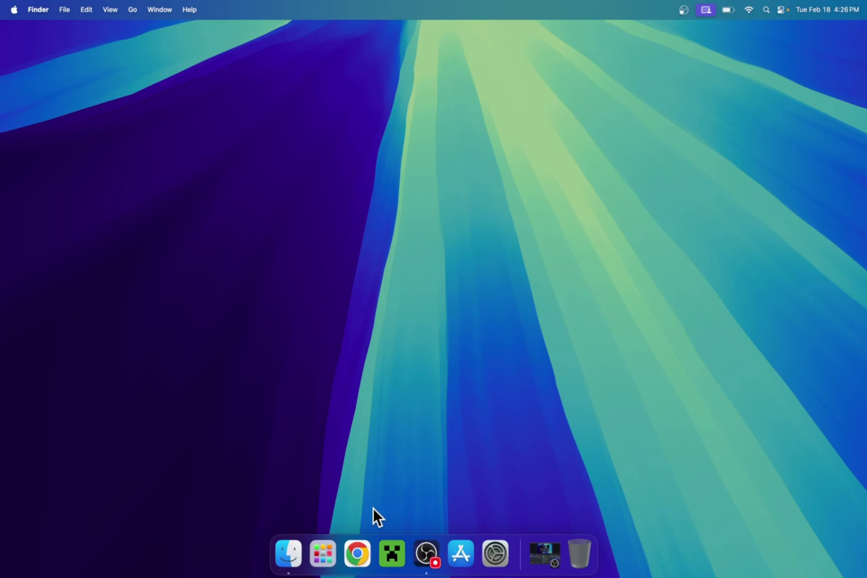
Step: Launch Chrome and run a Google search for 'Forge Minecraft'
left_click(355, 553)
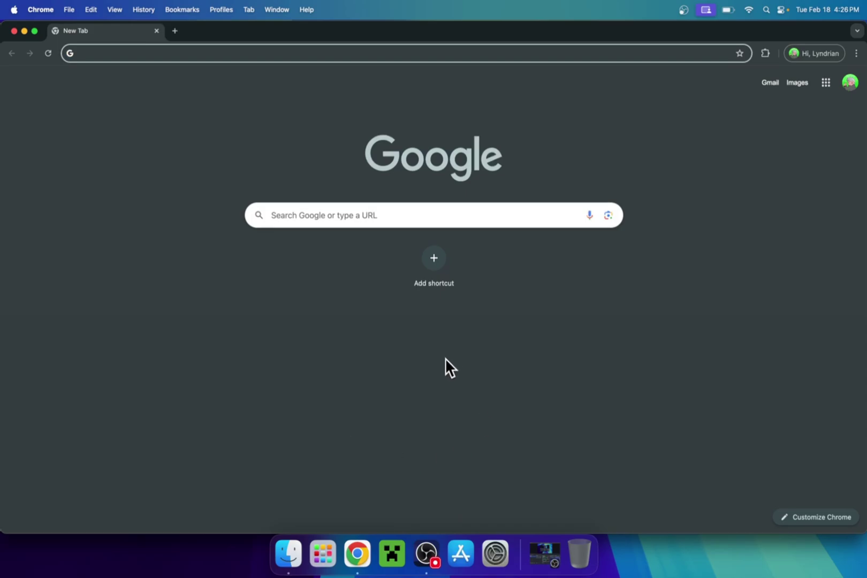
left_click(477, 216)
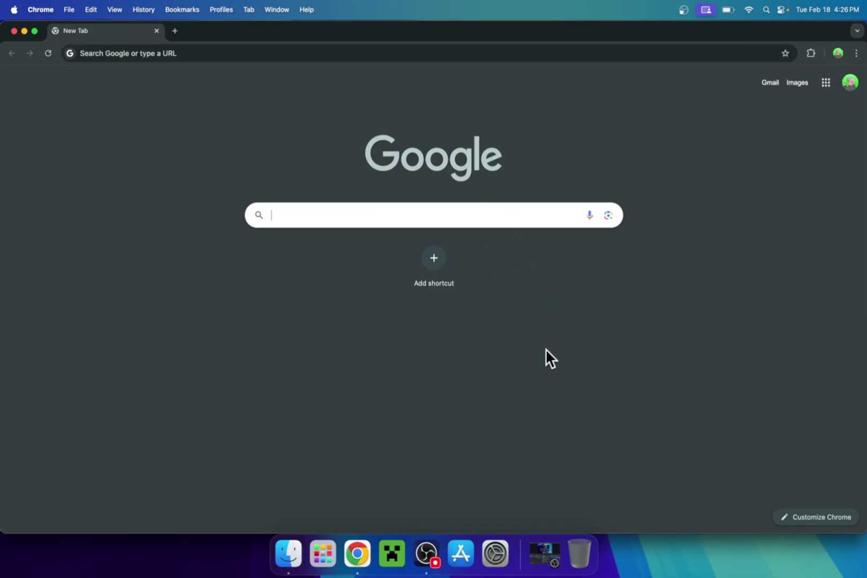
type("For")
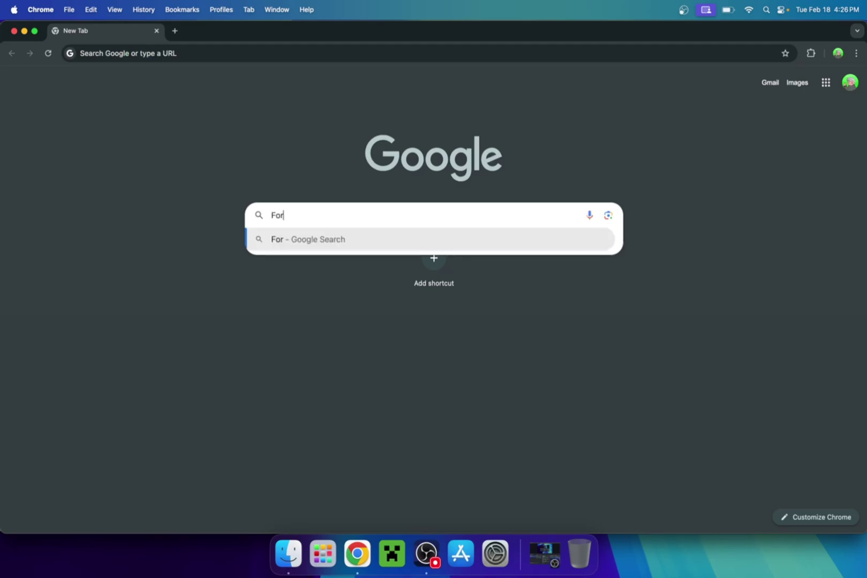
type("ge Minecraft")
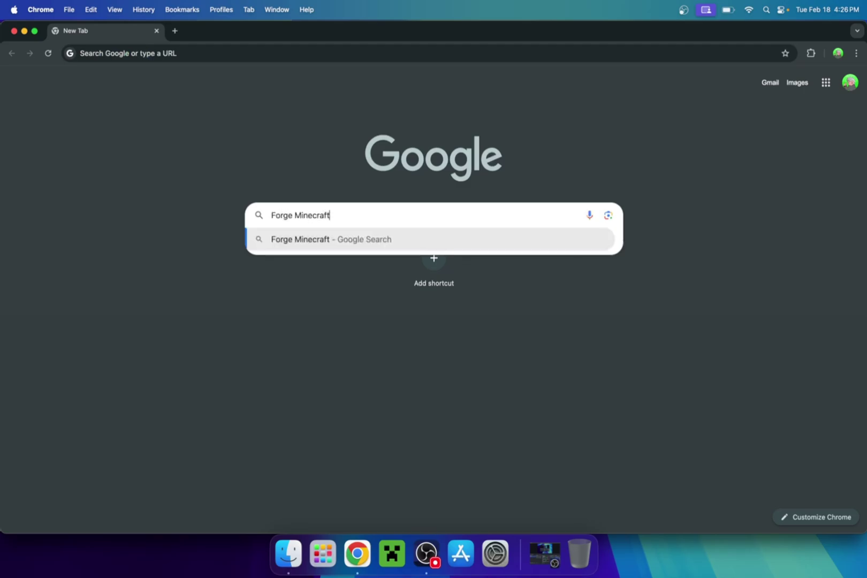
key("Return")
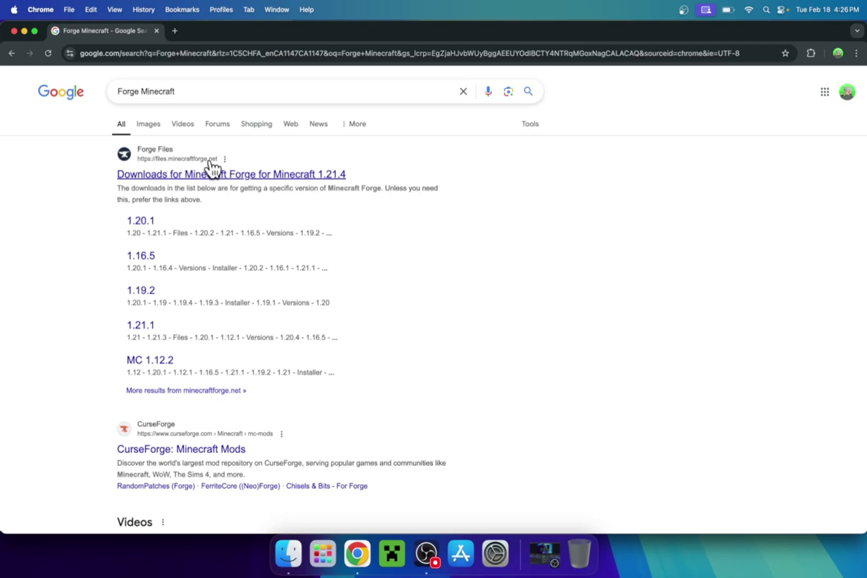
Step: Open the Forge Files result, expand the 1.20 versions, and list all Forge builds for 1.21.4
left_click(181, 174)
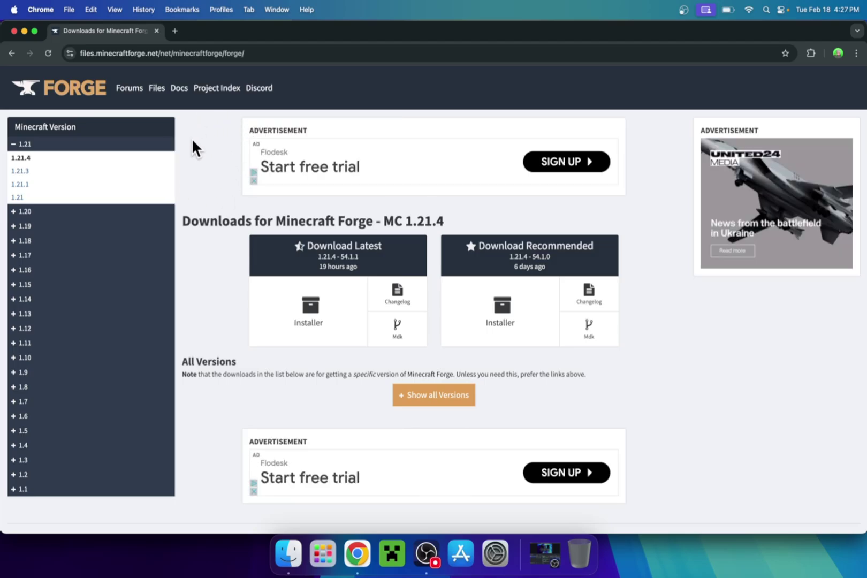
left_click(151, 214)
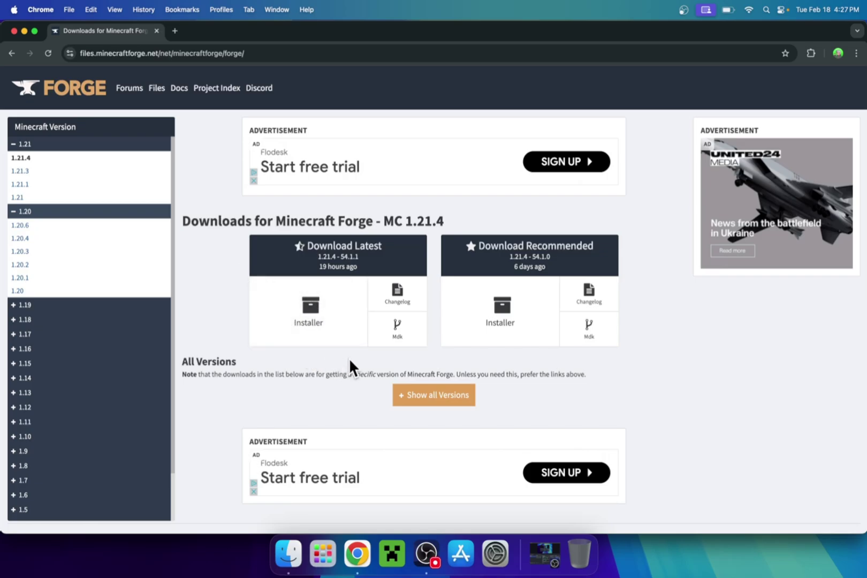
left_click(437, 398)
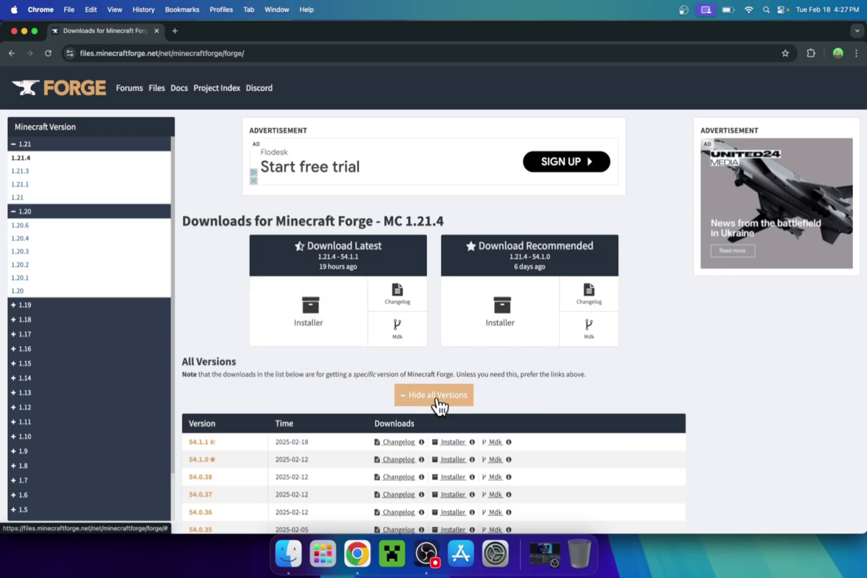
scroll(338, 398, "down", 3)
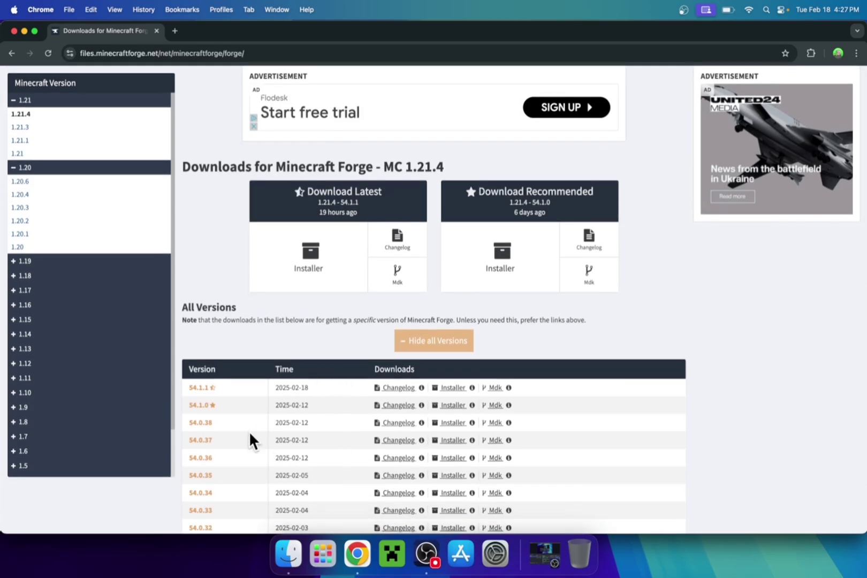
scroll(321, 325, "up", 2)
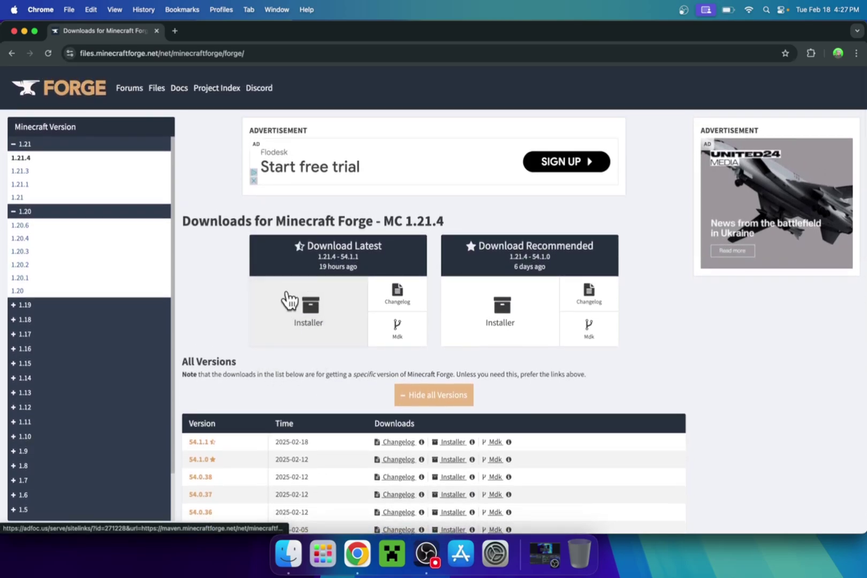
Step: Download forge-1.21.4-54.1.1-installer.jar from the Latest Installer link, skipping the AdFoc.us ad
left_click(315, 343)
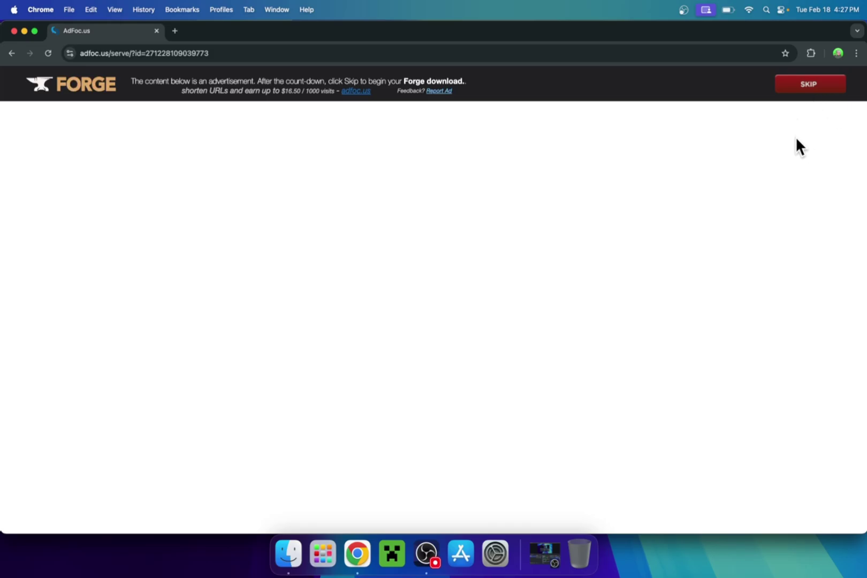
left_click(806, 89)
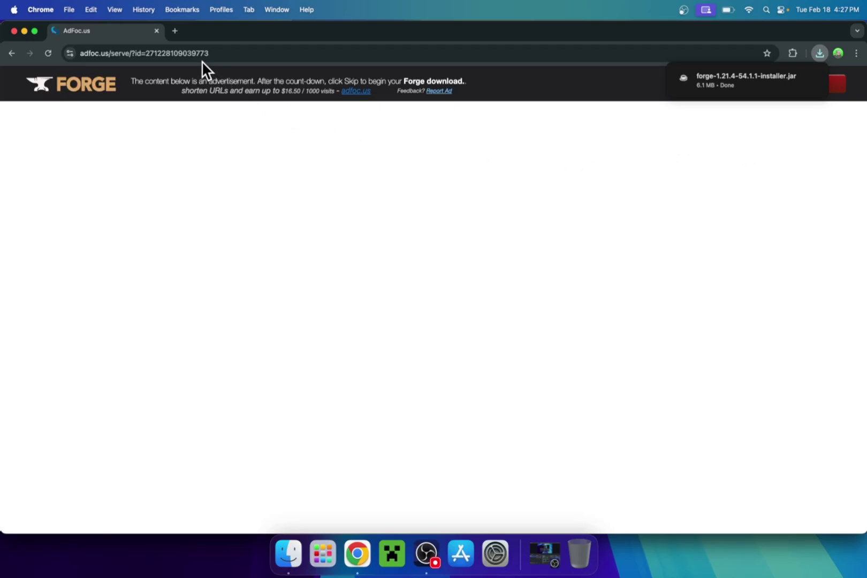
Step: In a new tab, search Google for 'Modrinth' and open modrinth.com
left_click(175, 31)
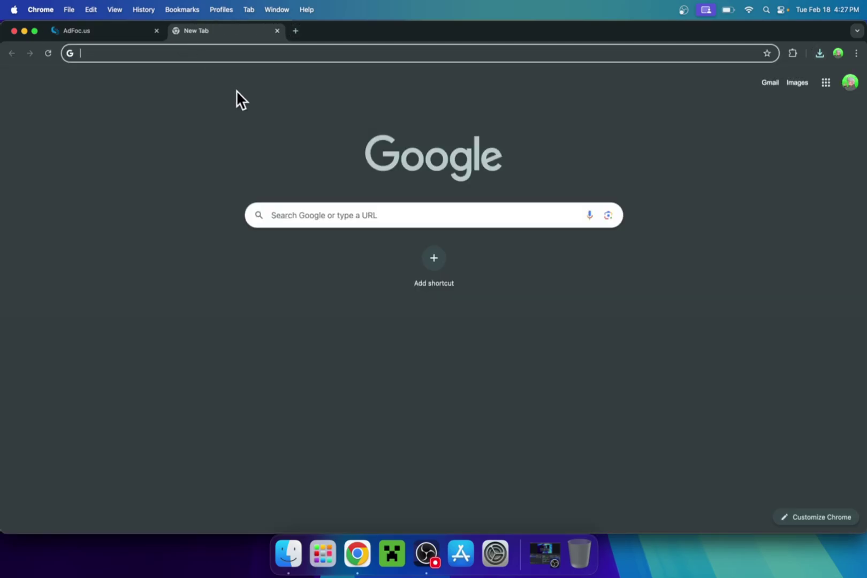
left_click(289, 215)
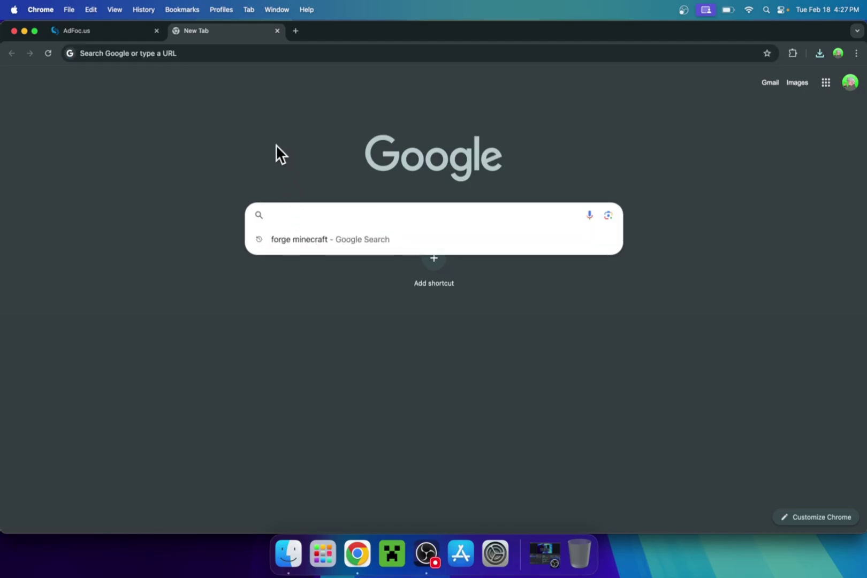
type("Modrinth")
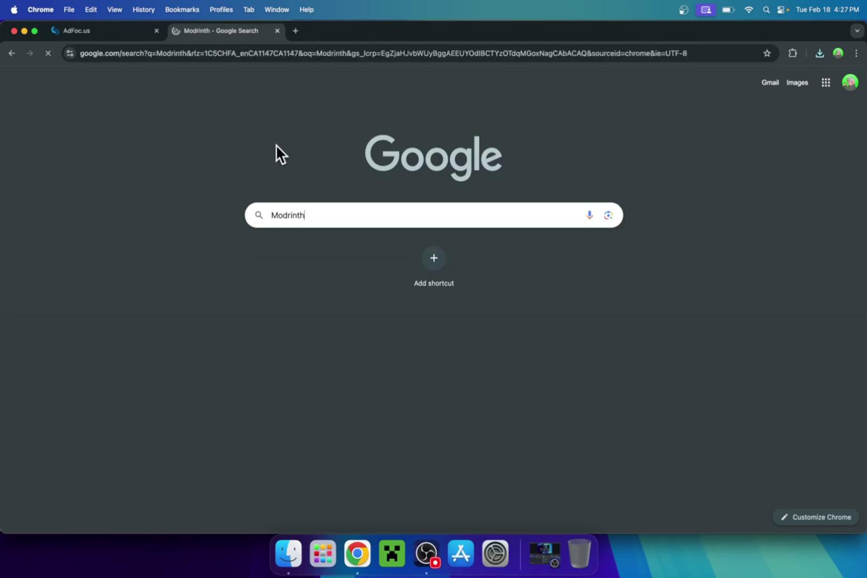
key("Return")
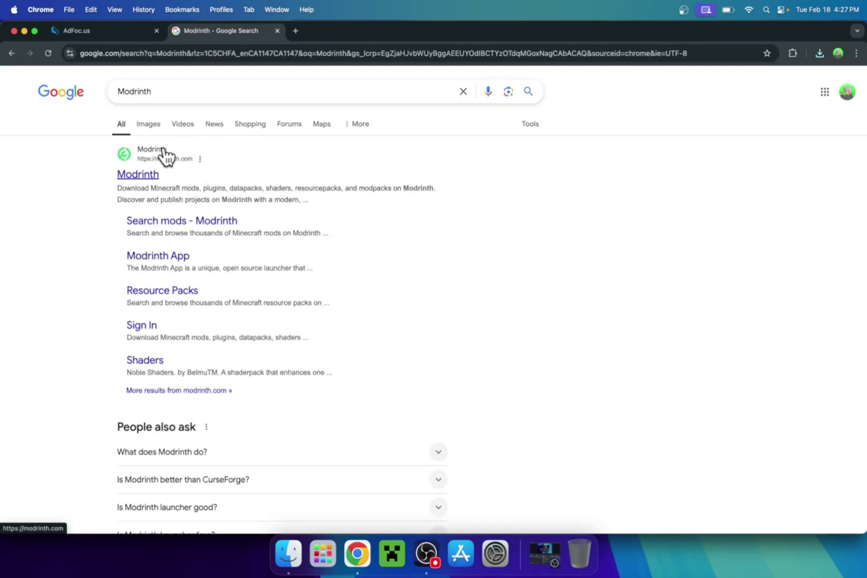
left_click(146, 179)
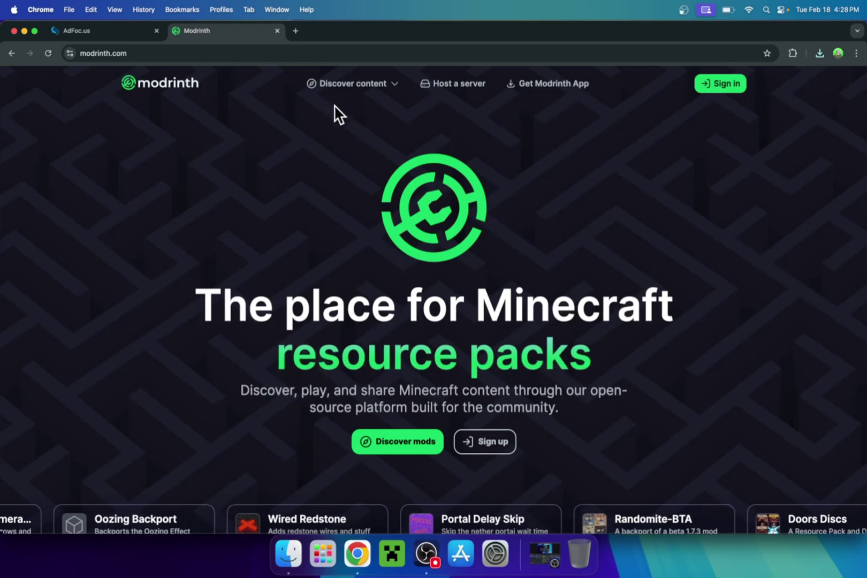
Step: Browse Modrinth's mods filtered to game version 1.21.4 and the Forge loader
left_click(360, 89)
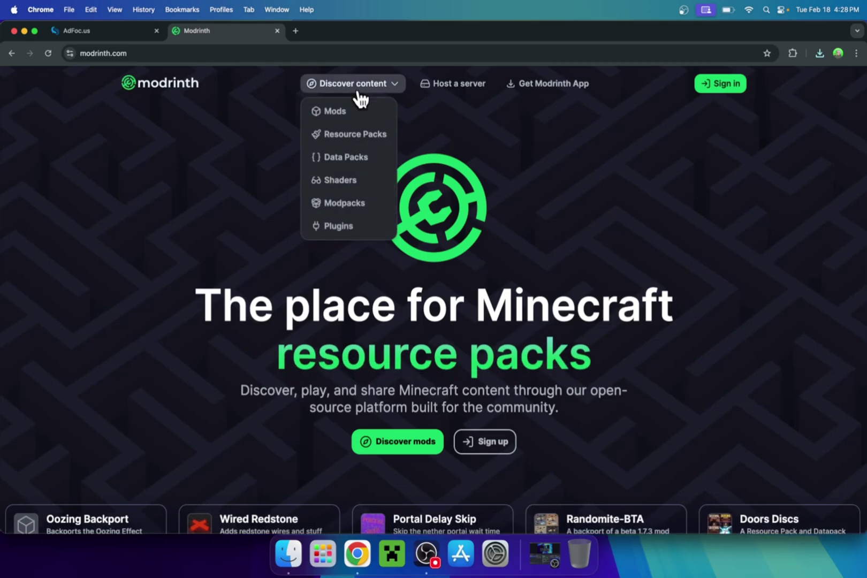
left_click(369, 122)
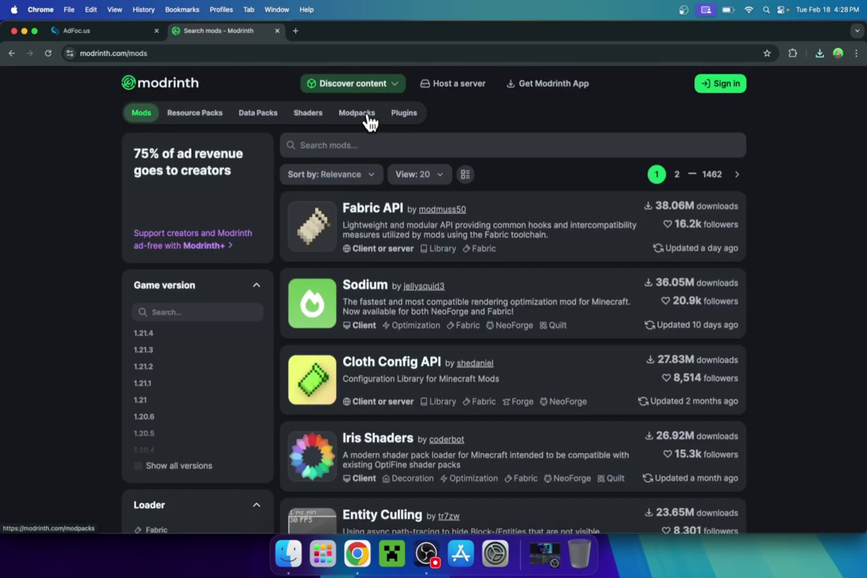
left_click(191, 406)
left_click(178, 352)
left_click(210, 336)
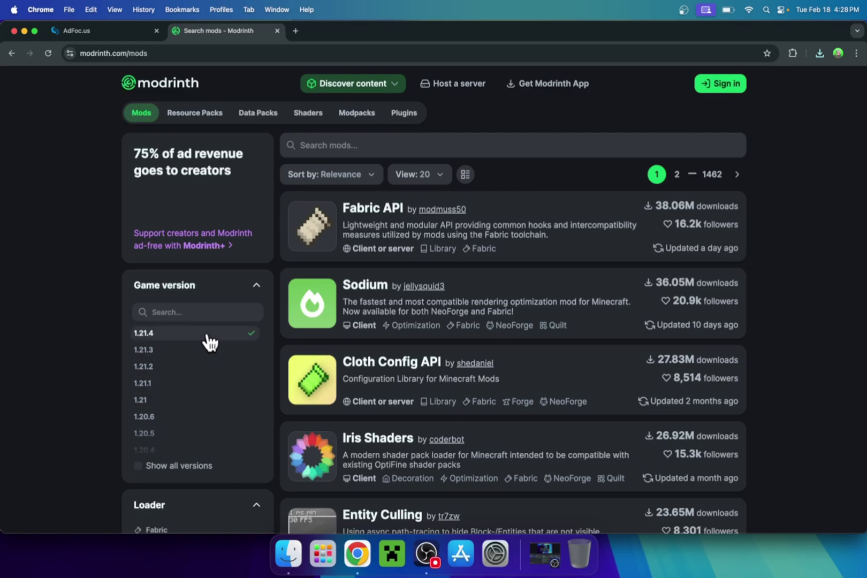
scroll(58, 339, "down", 4)
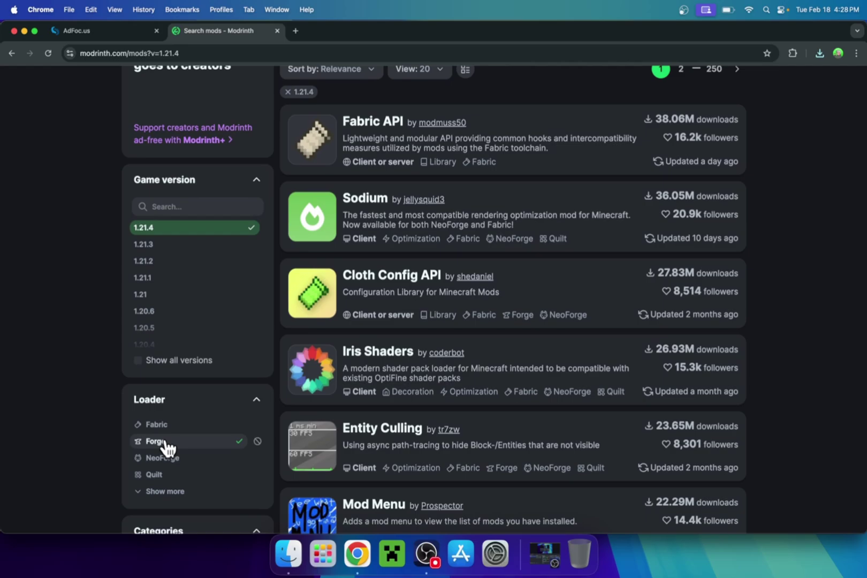
left_click(166, 441)
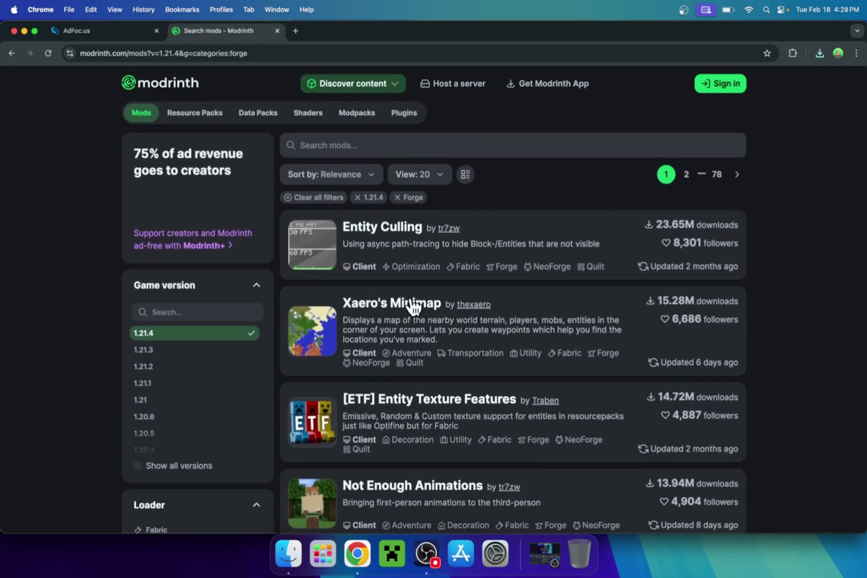
scroll(765, 209, "down", 3)
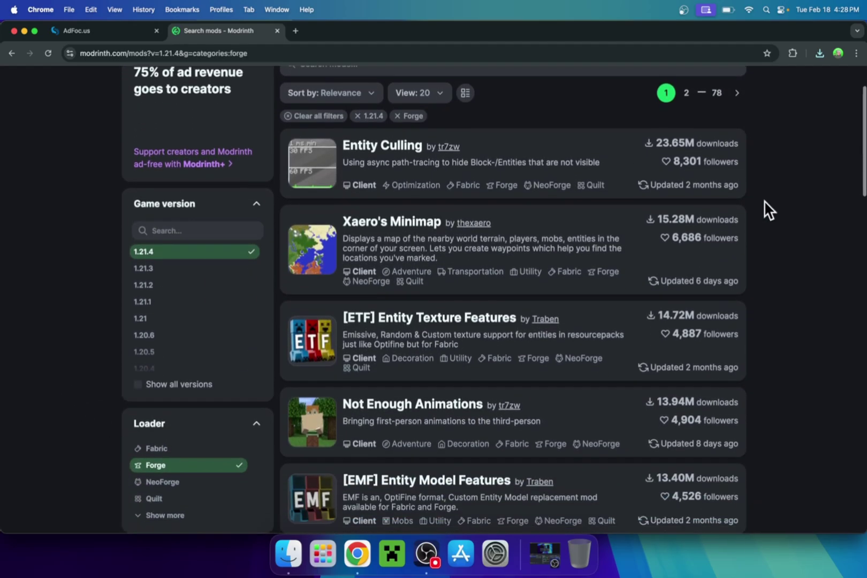
scroll(768, 208, "down", 2)
scroll(770, 196, "down", 4)
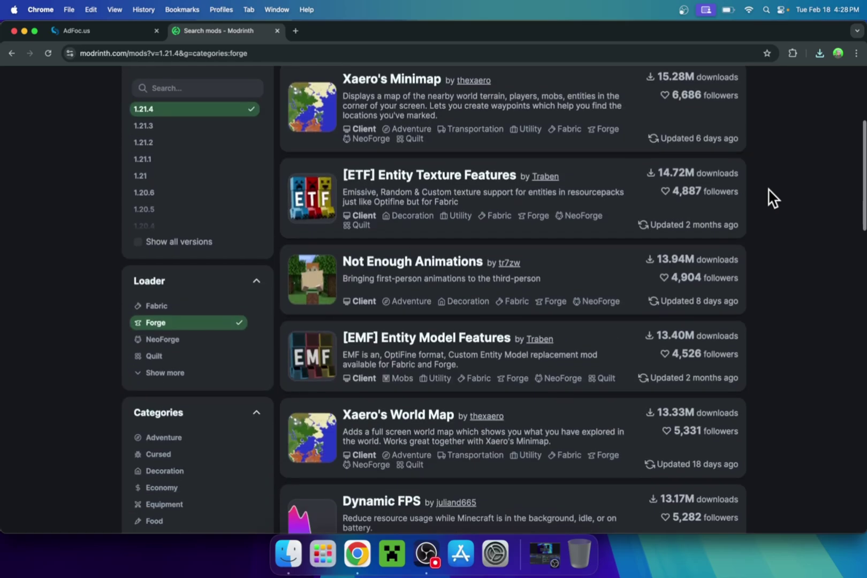
scroll(768, 188, "up", 5)
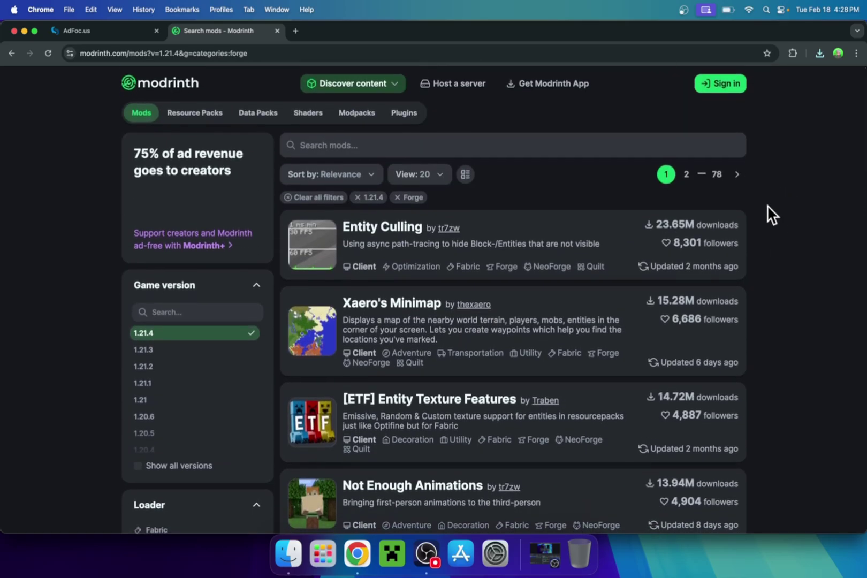
Step: Filter Xaero's Minimap versions to 1.21.4 Forge, download the newest build, and open 25.1.0_Forge_1.21.4
left_click(385, 304)
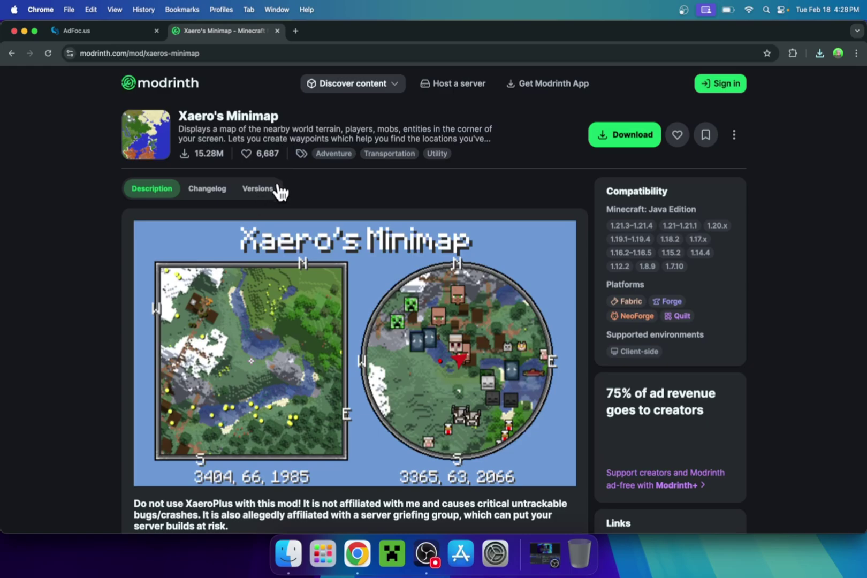
left_click(258, 191)
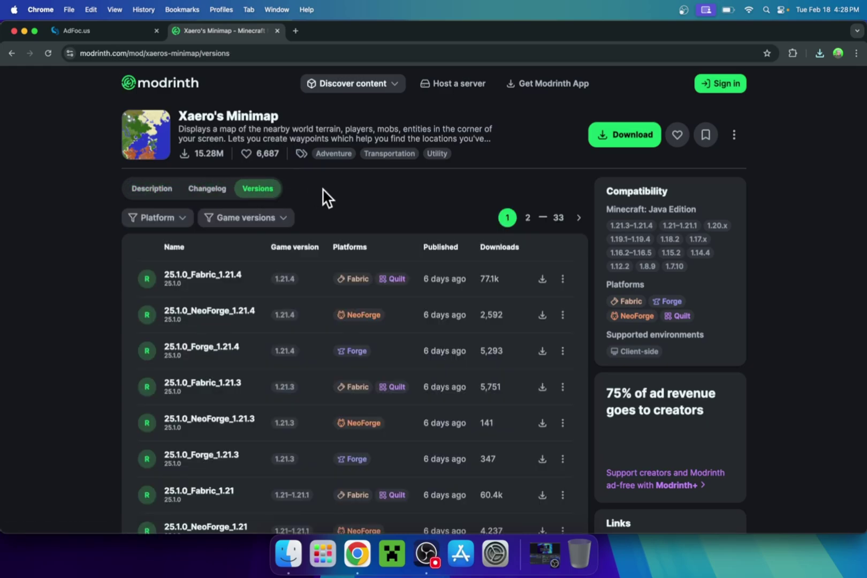
left_click(276, 224)
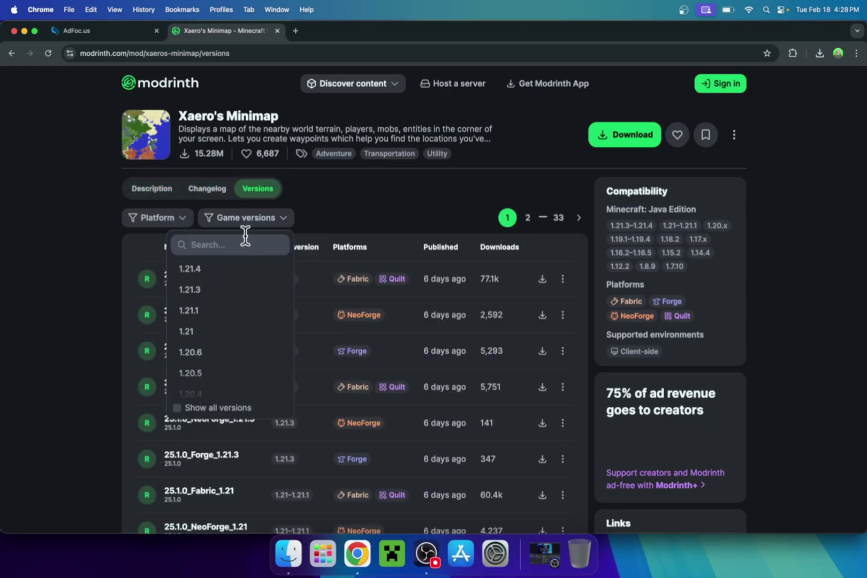
left_click(220, 271)
left_click(170, 221)
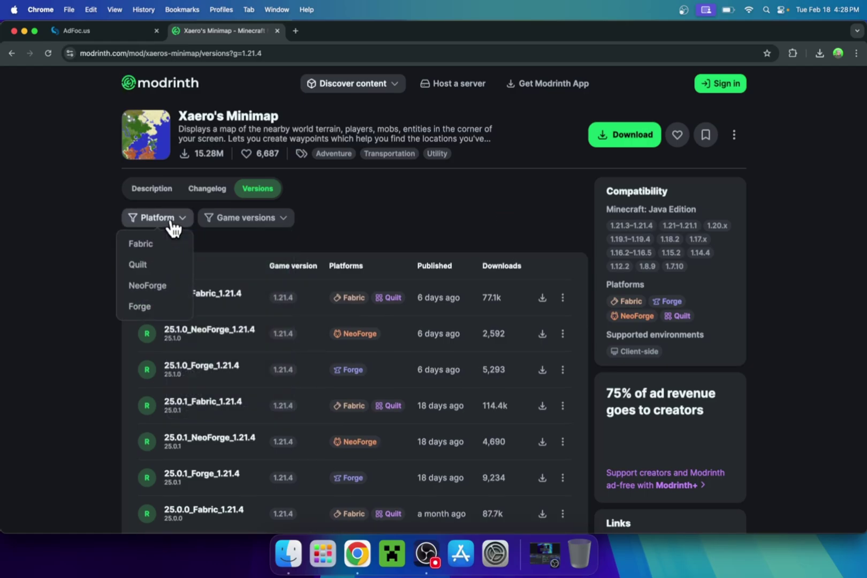
left_click(155, 308)
left_click(359, 189)
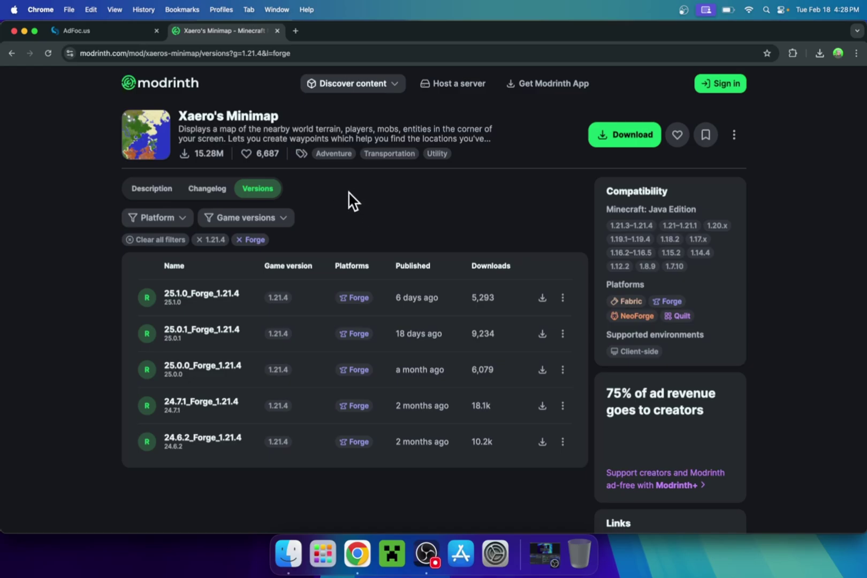
left_click(542, 298)
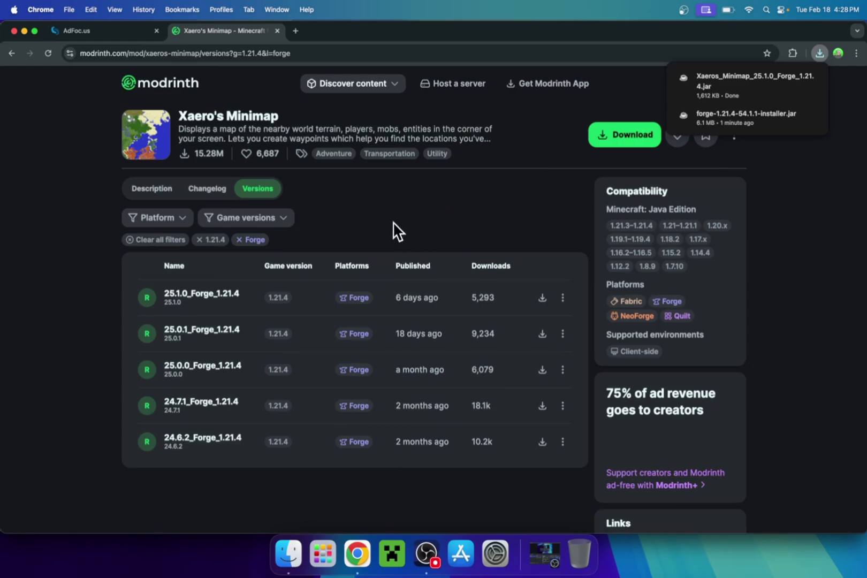
left_click(228, 295)
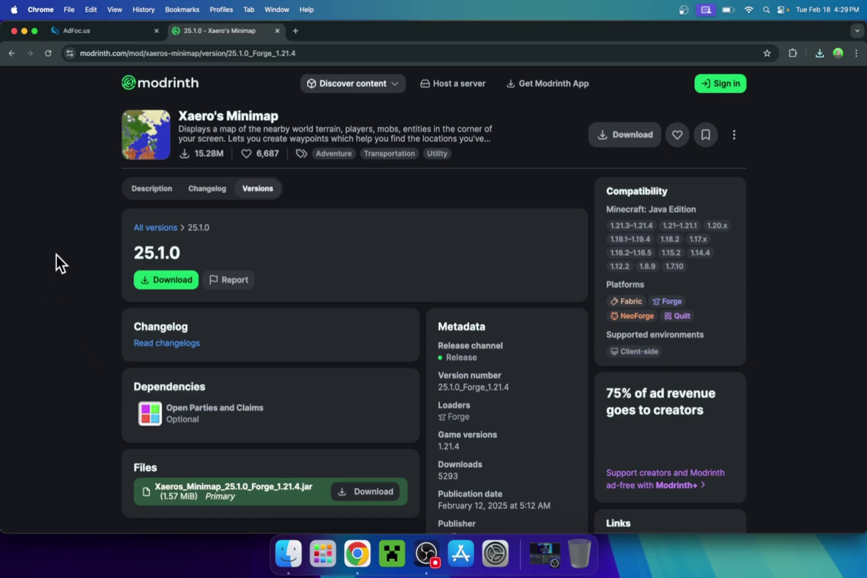
Step: In a new tab, search Google for 'JDK 23' and open Oracle's Java Downloads page
left_click(294, 30)
left_click(289, 215)
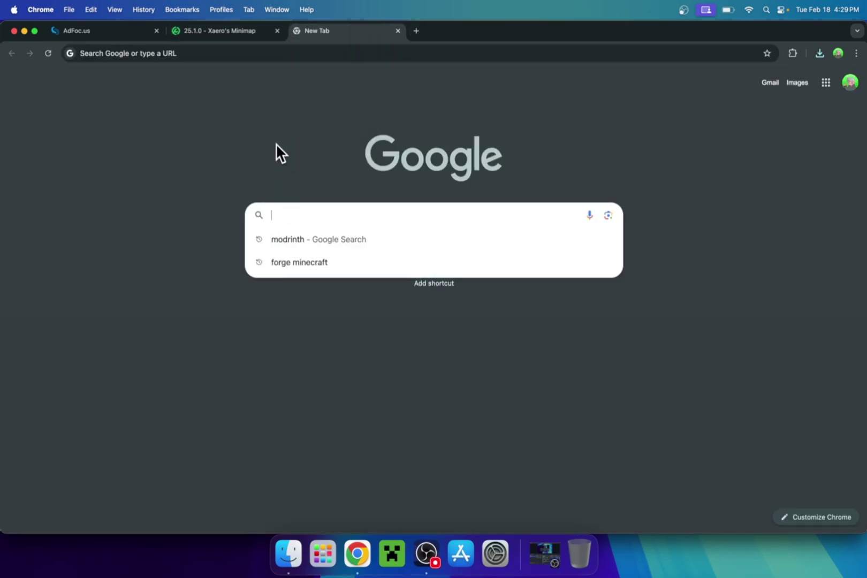
type("JDK 23")
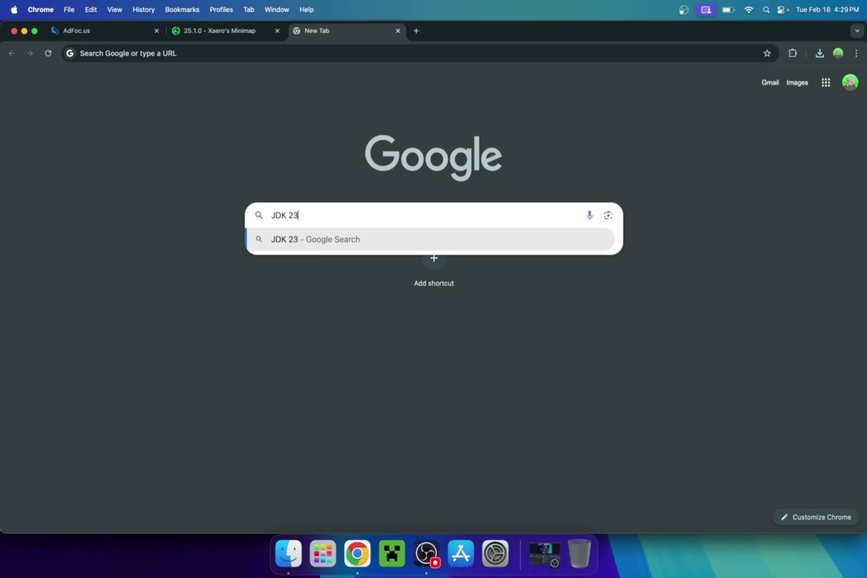
key("Return")
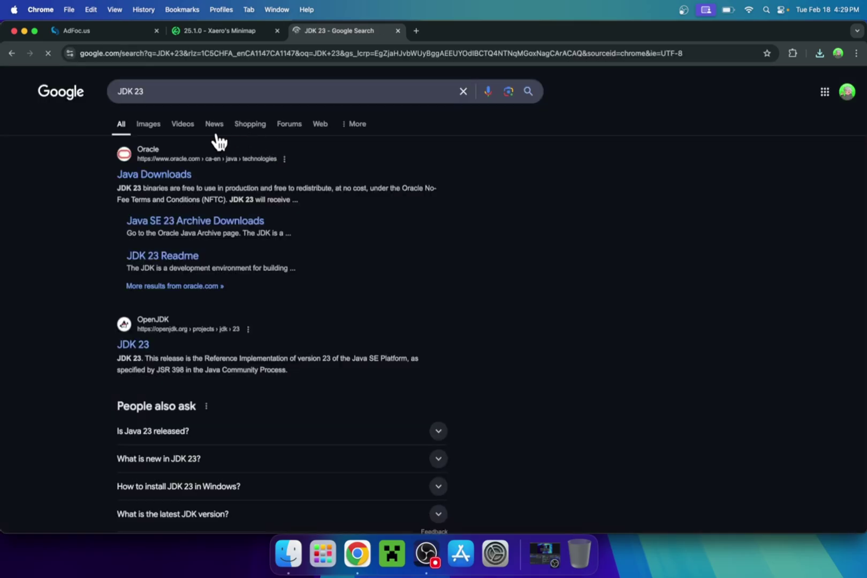
left_click(153, 177)
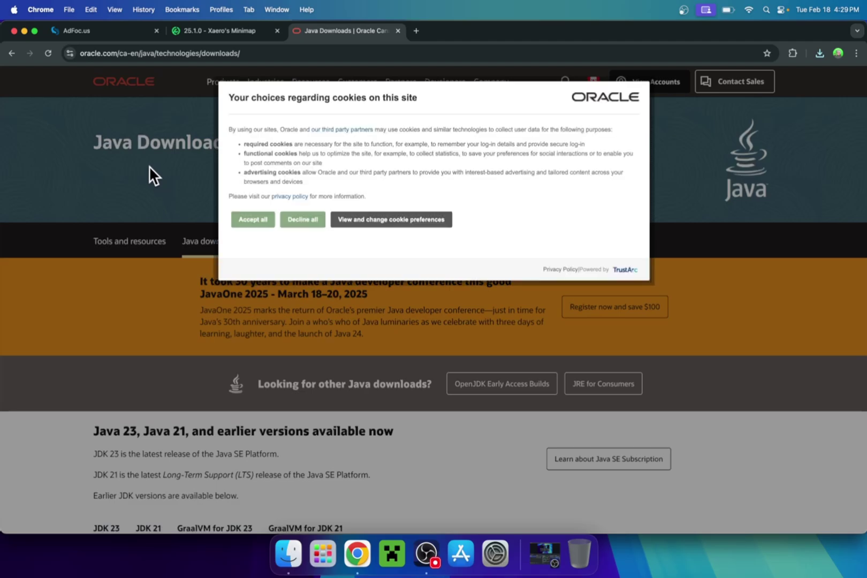
Step: Accept cookies and download the macOS ARM64 DMG installer for JDK 23
left_click(251, 220)
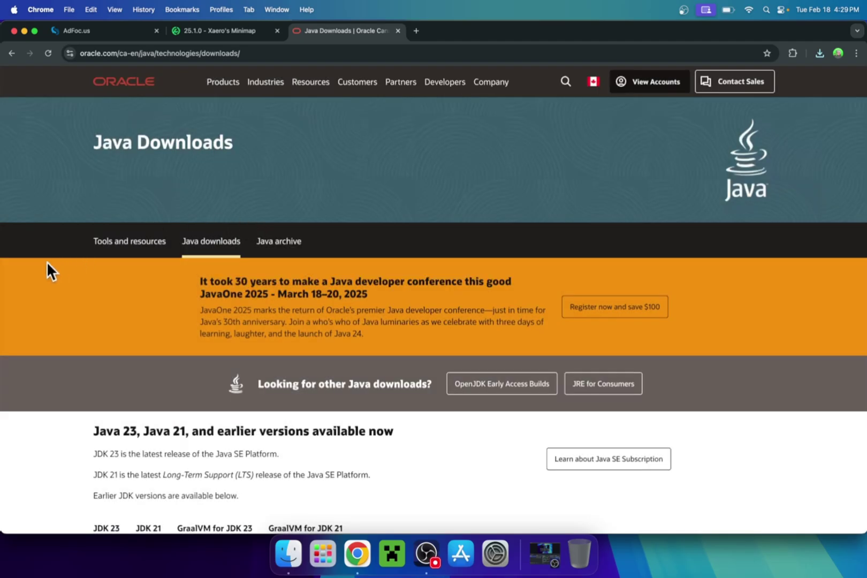
scroll(46, 267, "down", 5)
scroll(47, 265, "down", 3)
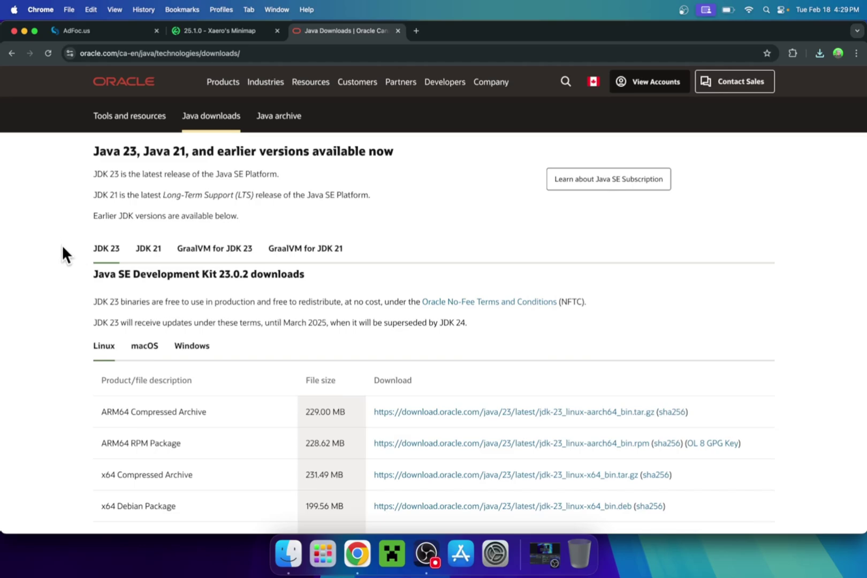
left_click(148, 352)
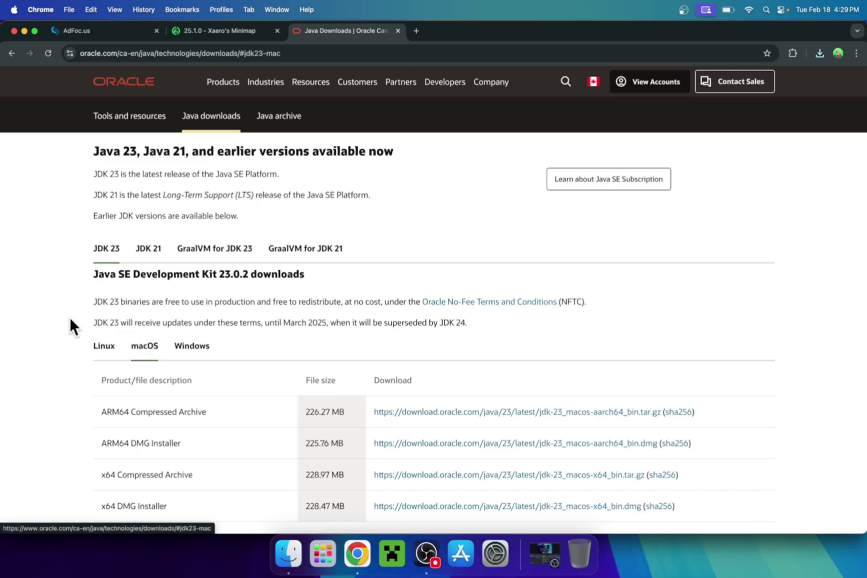
scroll(71, 320, "down", 2)
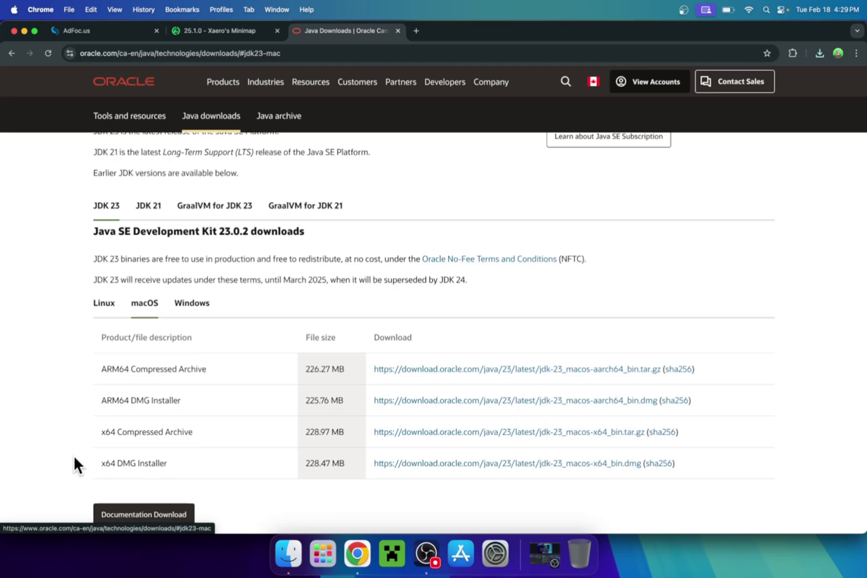
left_click(384, 406)
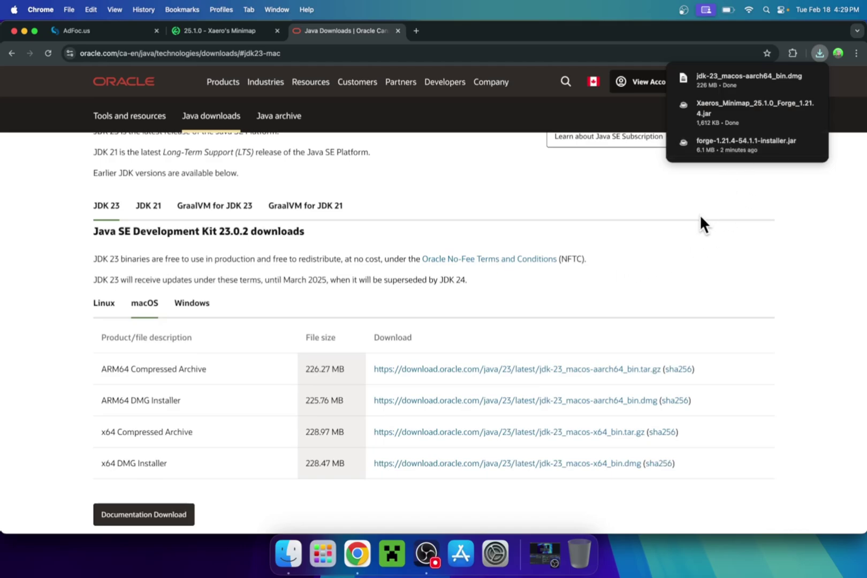
Step: Close Chrome, mount jdk-23_macos-aarch64_bin.dmg from Finder's Downloads, and launch JDK 23.0.2.pkg
left_click(13, 28)
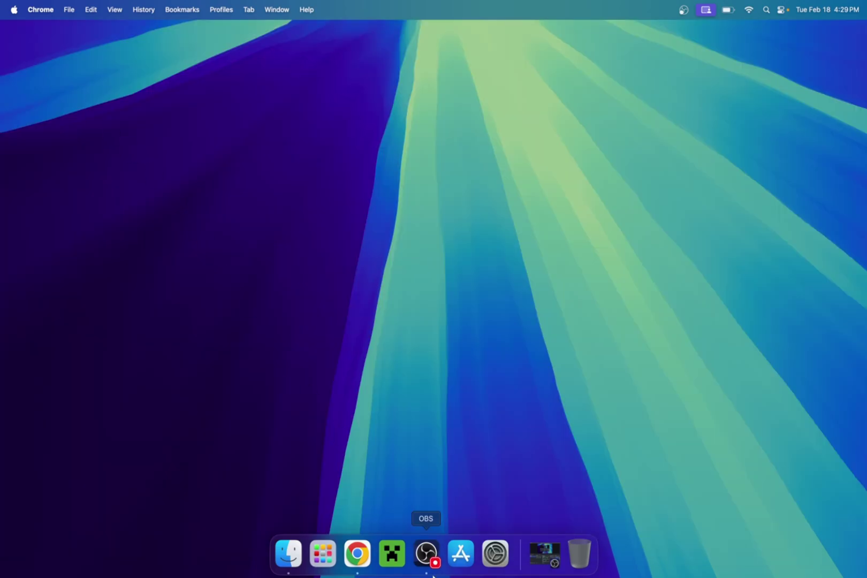
left_click(289, 559)
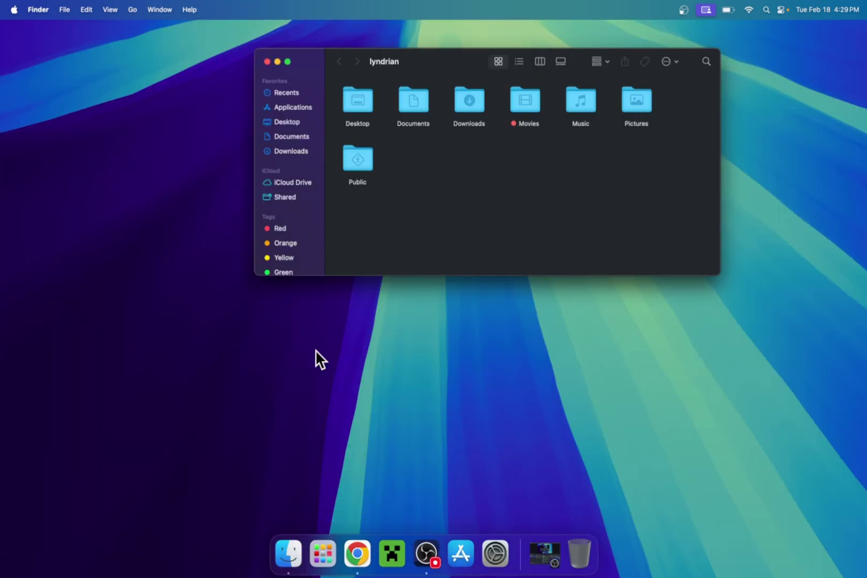
left_click(298, 151)
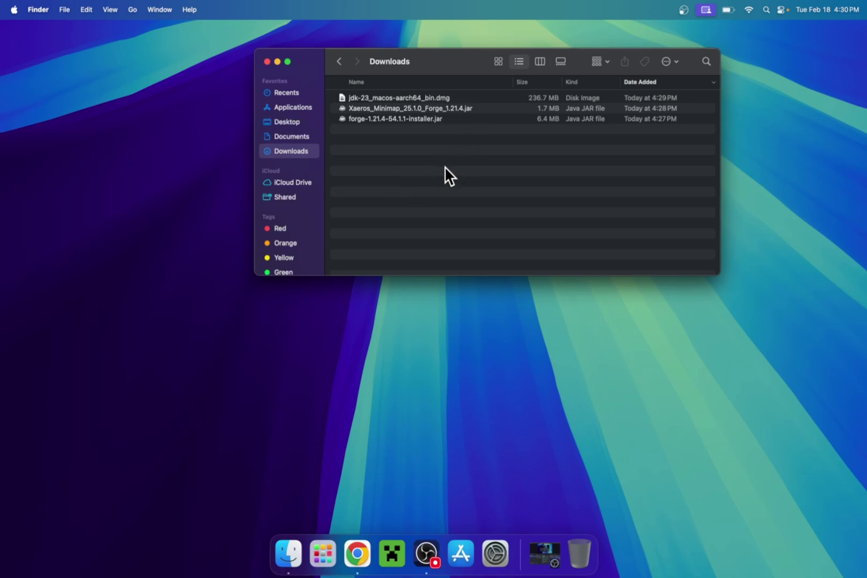
double_click(459, 96)
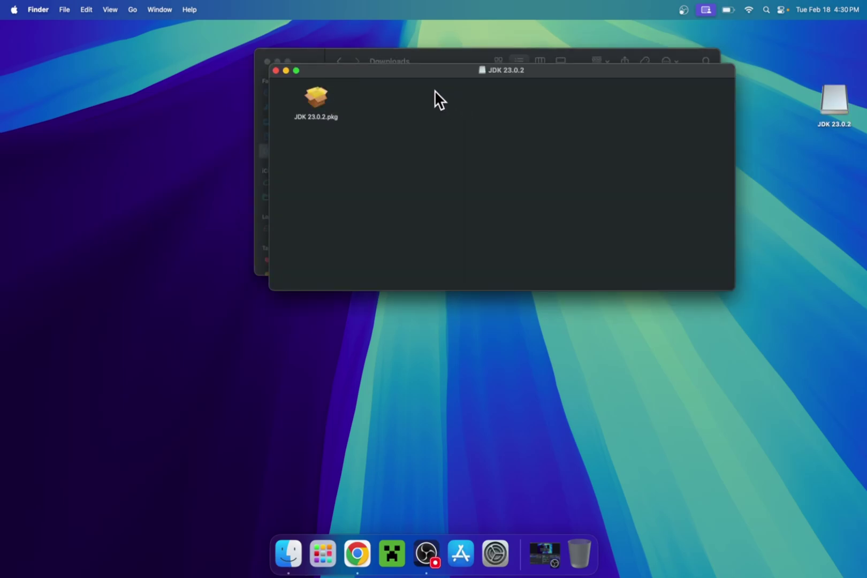
double_click(316, 102)
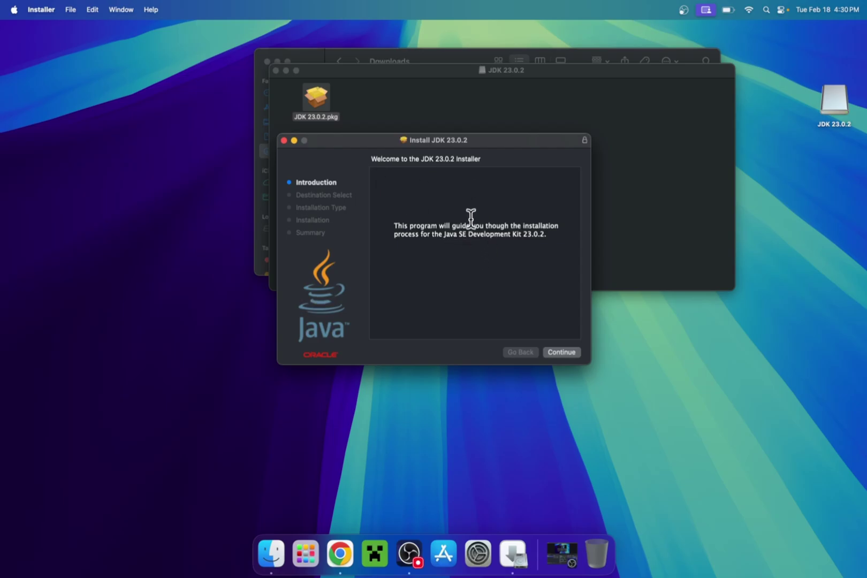
Step: Run the JDK 23.0.2 installer through to completion, authorizing with the account password, then close it
left_click(556, 357)
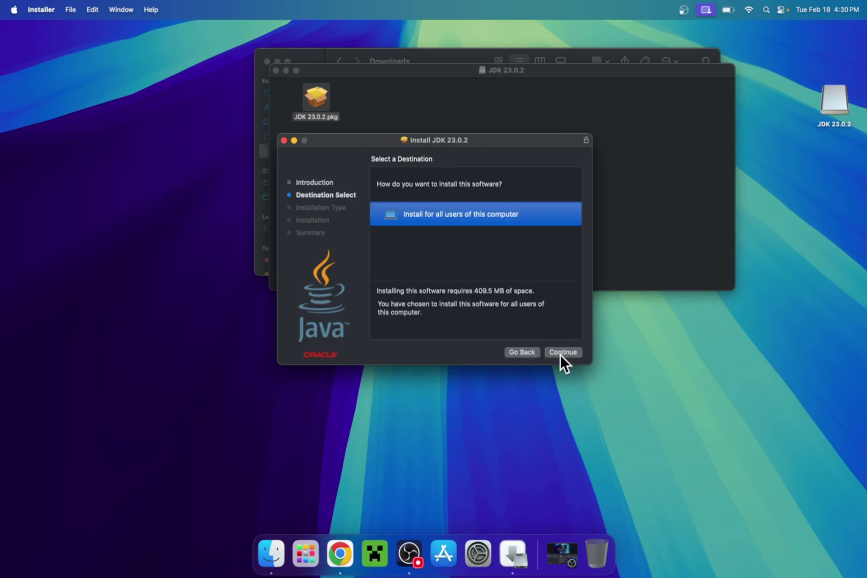
left_click(559, 353)
left_click(559, 354)
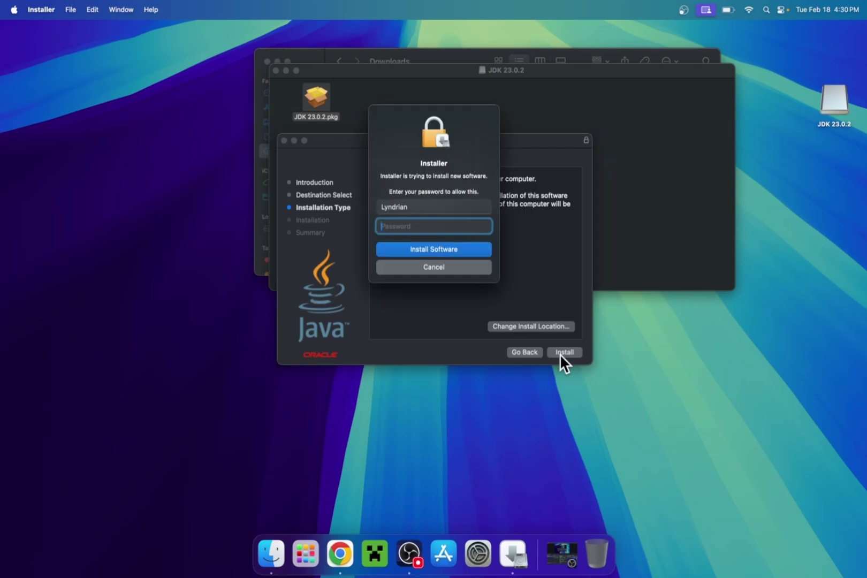
type("***********")
key("Return")
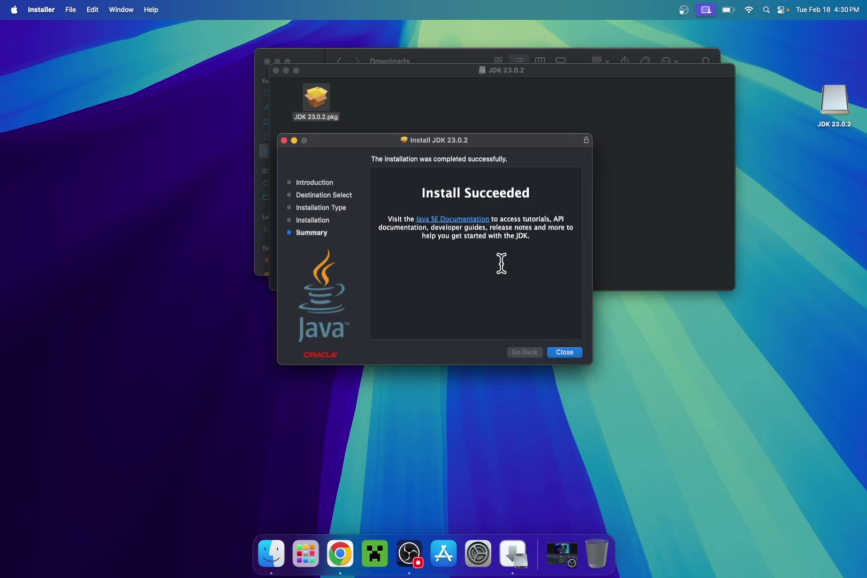
left_click(563, 352)
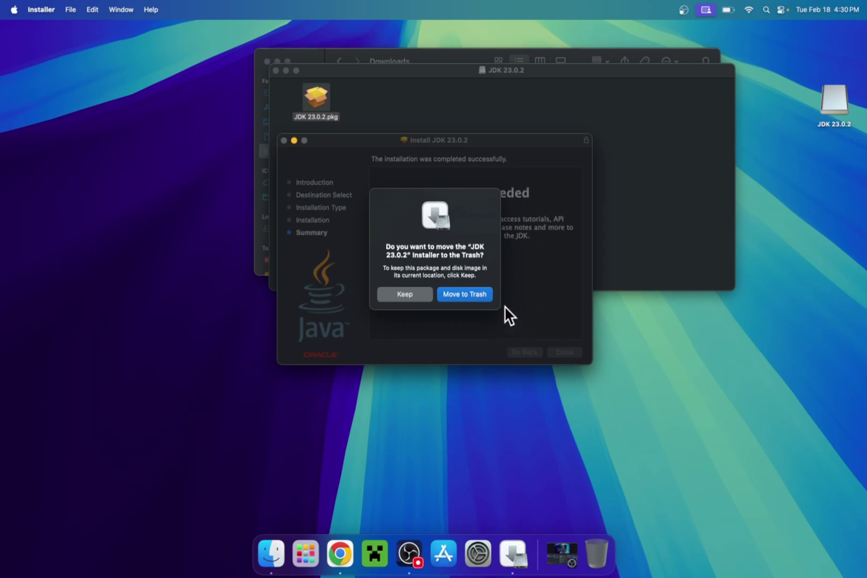
Step: Trash the JDK installer, try opening forge-1.21.4-54.1.1-installer.jar, and dismiss macOS's block warning
left_click(466, 294)
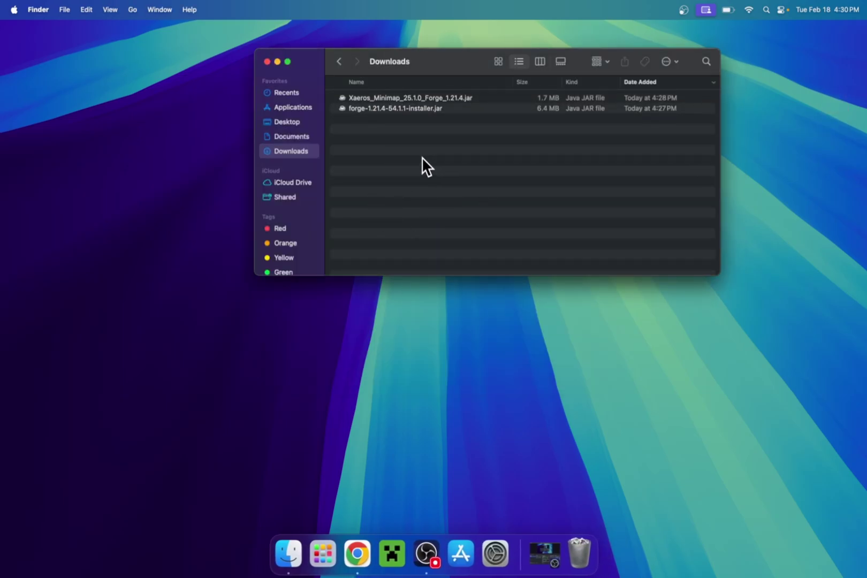
double_click(446, 108)
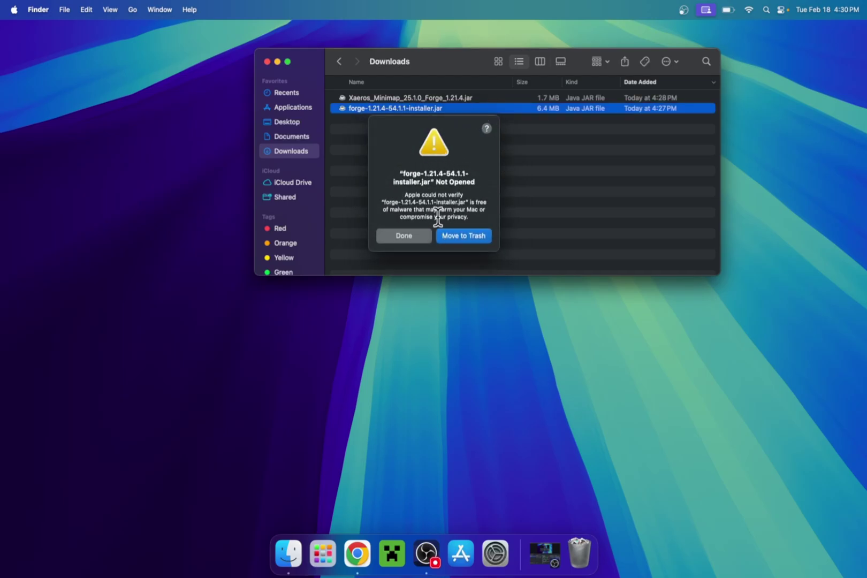
left_click(407, 233)
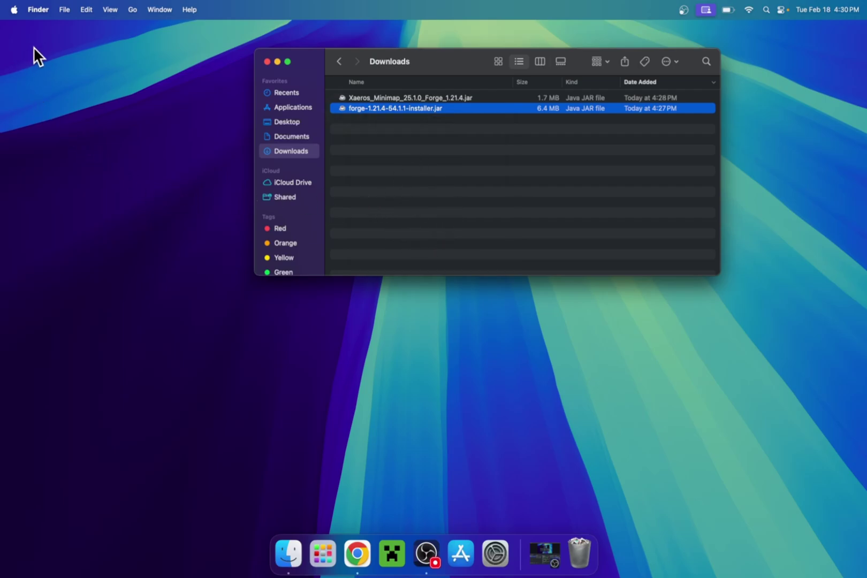
Step: Use Privacy & Security's Open Anyway to allow forge-1.21.4-54.1.1-installer.jar to run
left_click(15, 11)
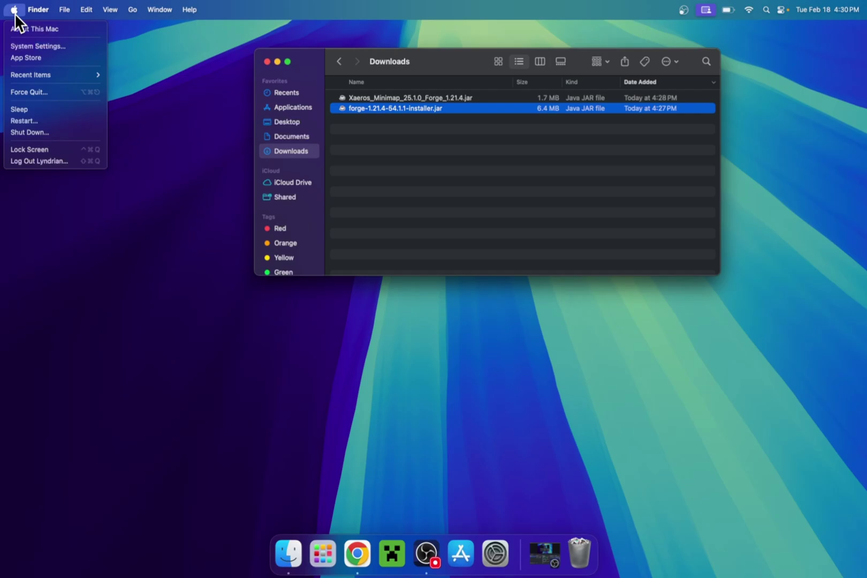
left_click(26, 45)
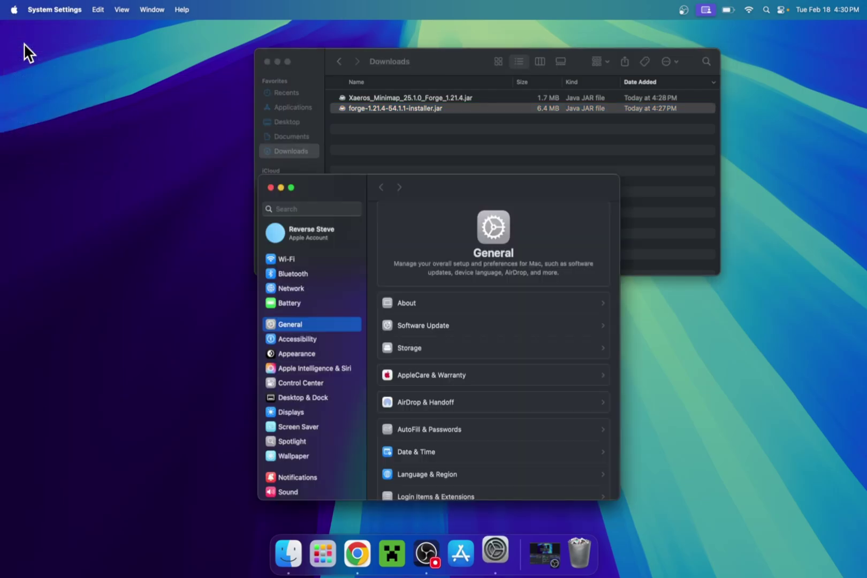
scroll(335, 245, "down", 5)
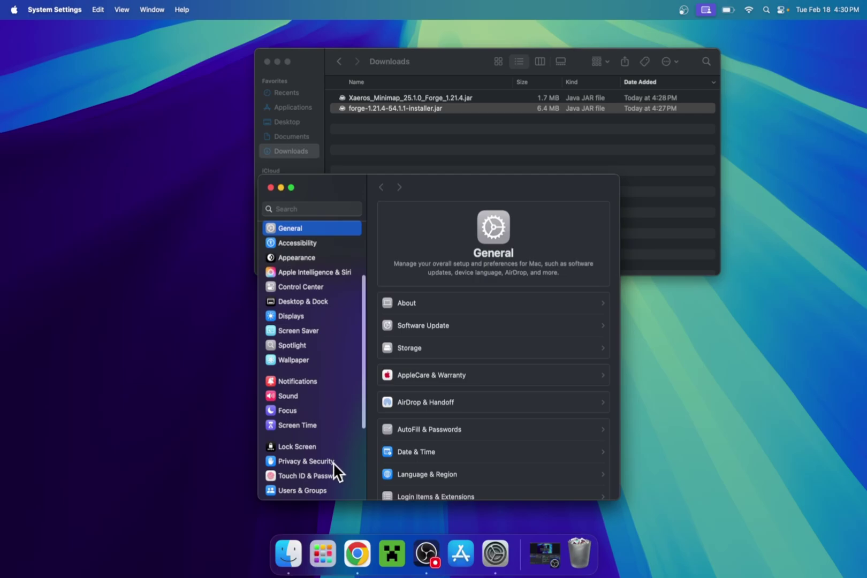
left_click(332, 462)
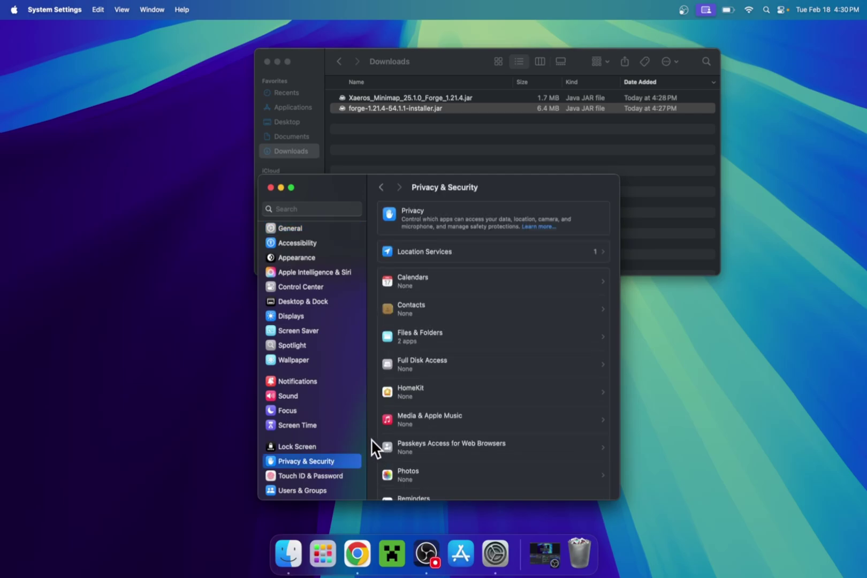
scroll(372, 434, "down", 15)
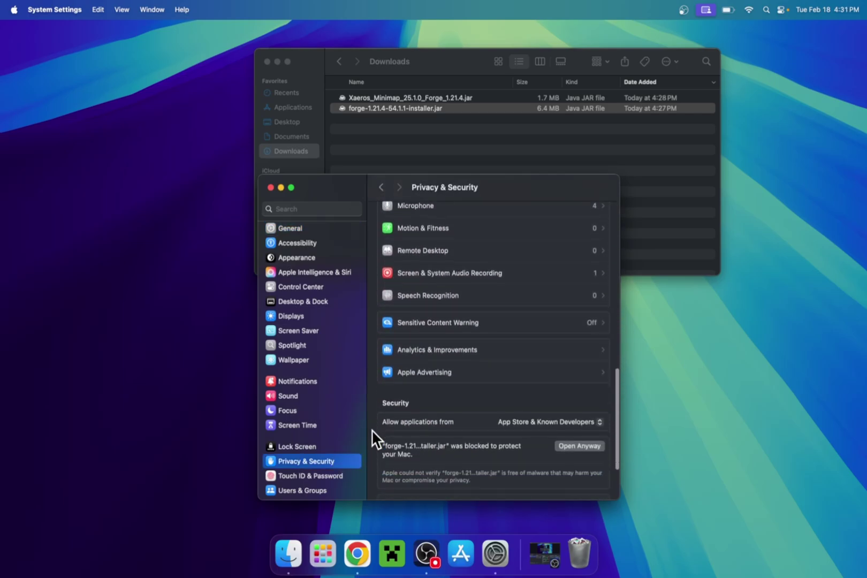
scroll(372, 429, "down", 5)
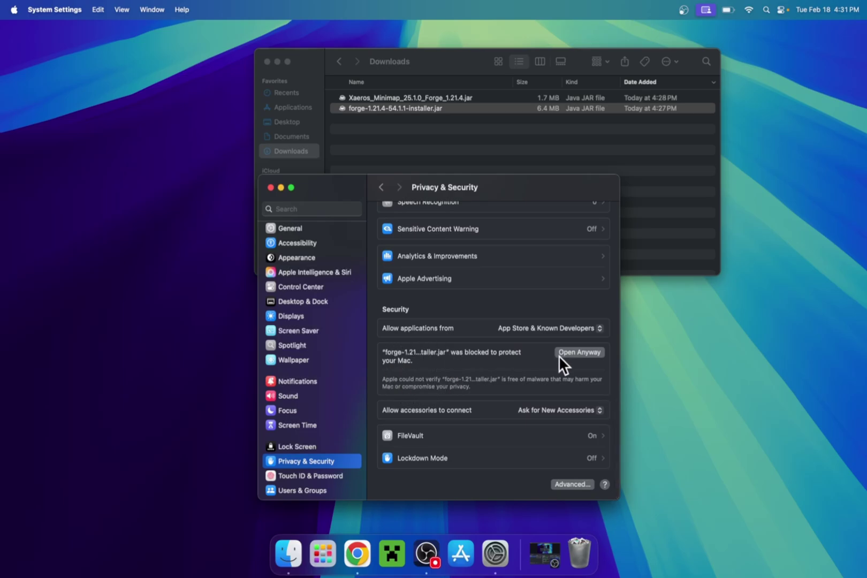
left_click(581, 352)
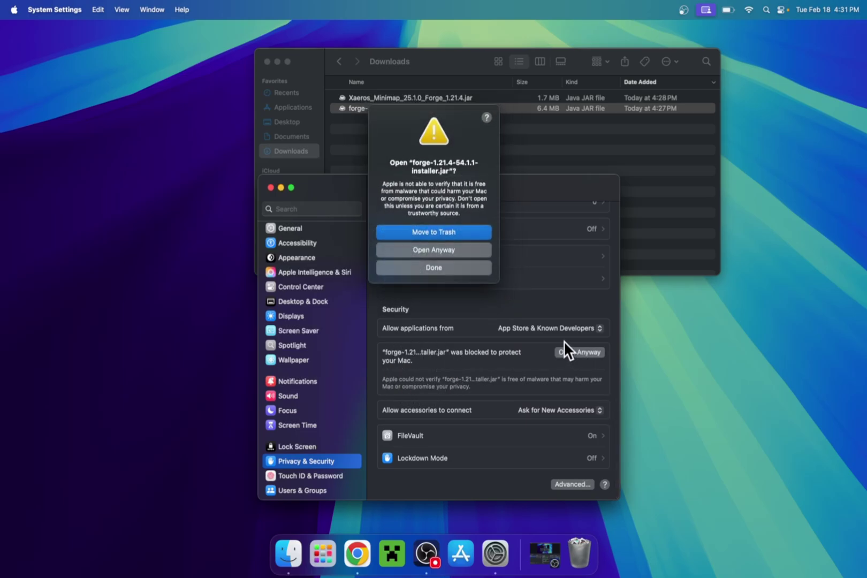
left_click(432, 250)
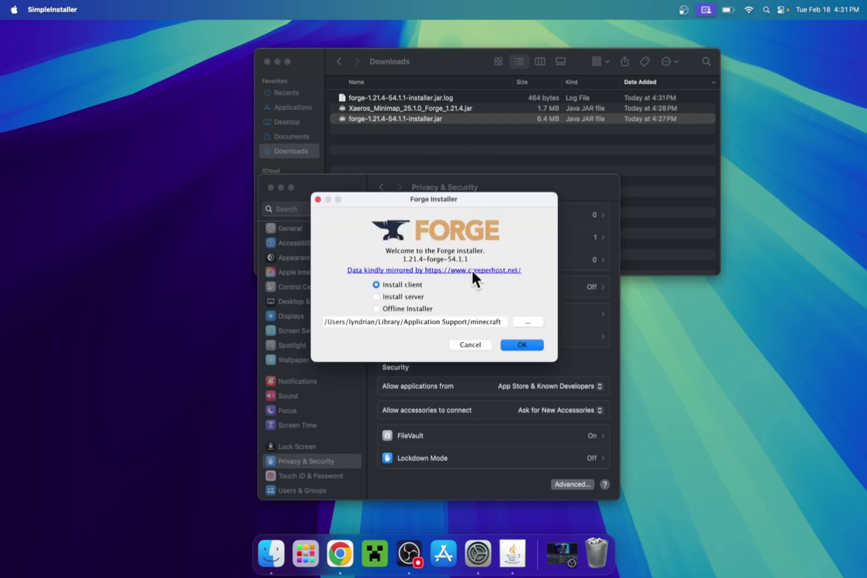
Step: Install the Forge 1.21.4-forge-54.1.1 client and close the completion notice
left_click(519, 344)
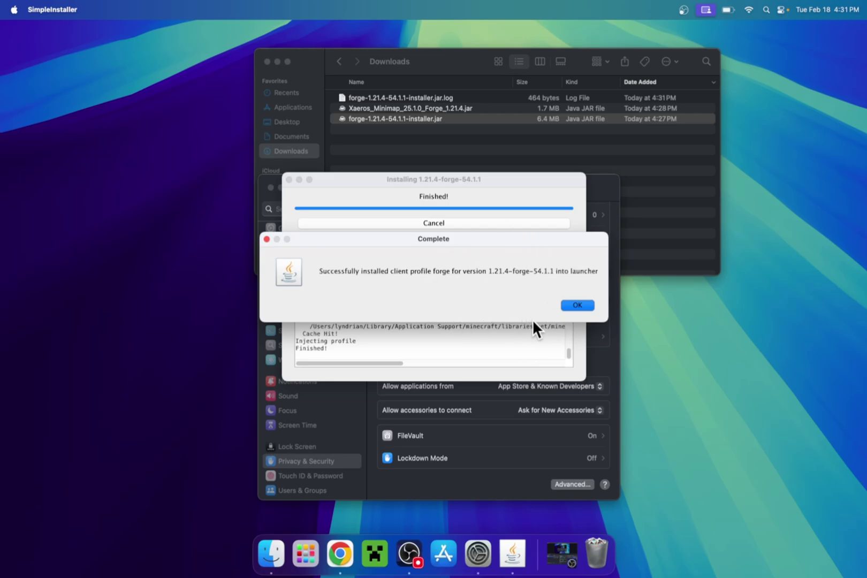
left_click(573, 305)
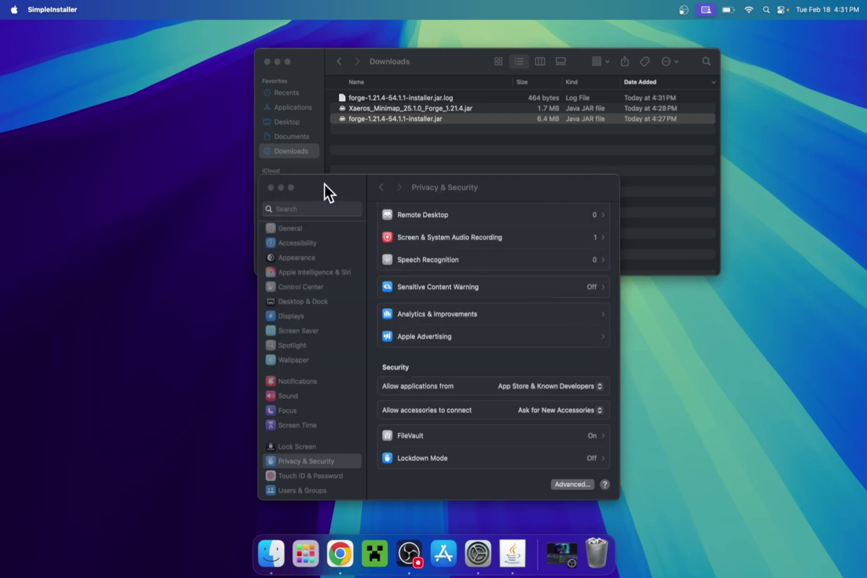
Step: Close System Settings and open the forge 1.21.4 installation's minecraft folder from the Minecraft Launcher
left_click(271, 187)
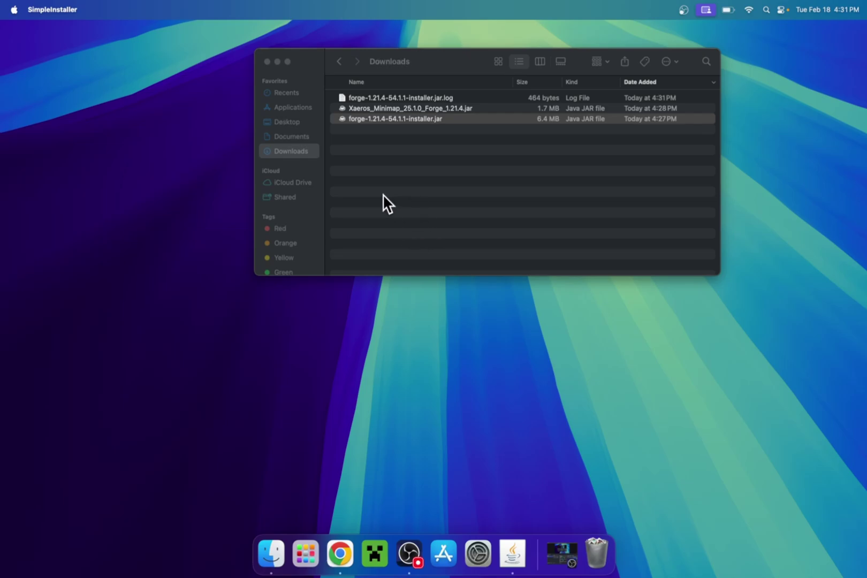
left_click(374, 552)
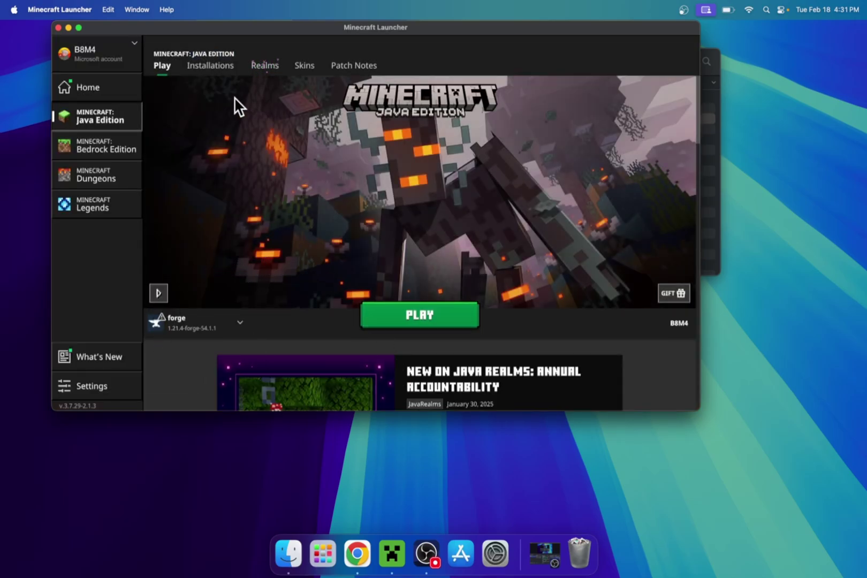
left_click(210, 67)
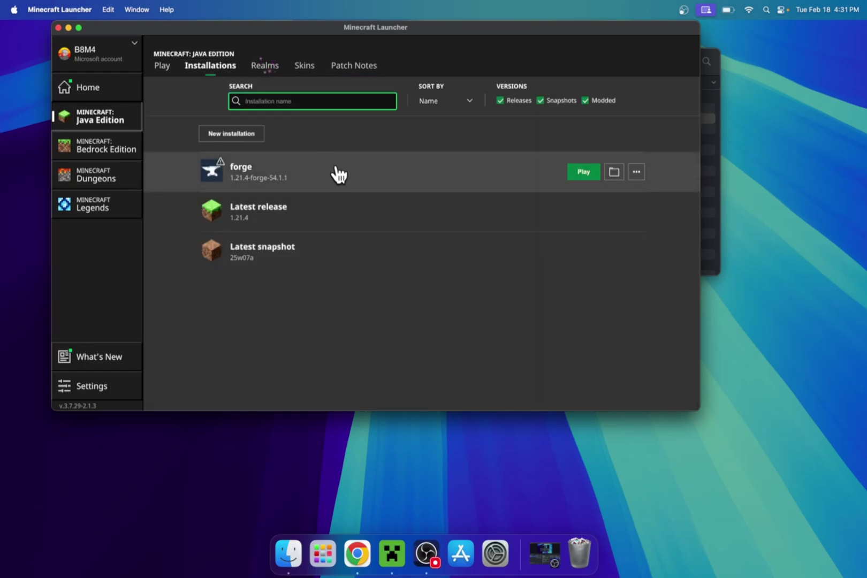
left_click(614, 171)
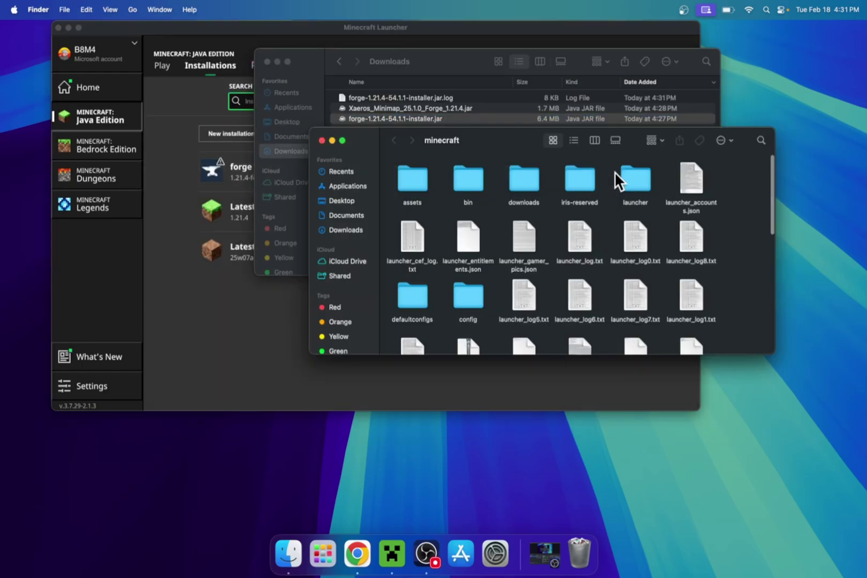
scroll(712, 207, "down", 10)
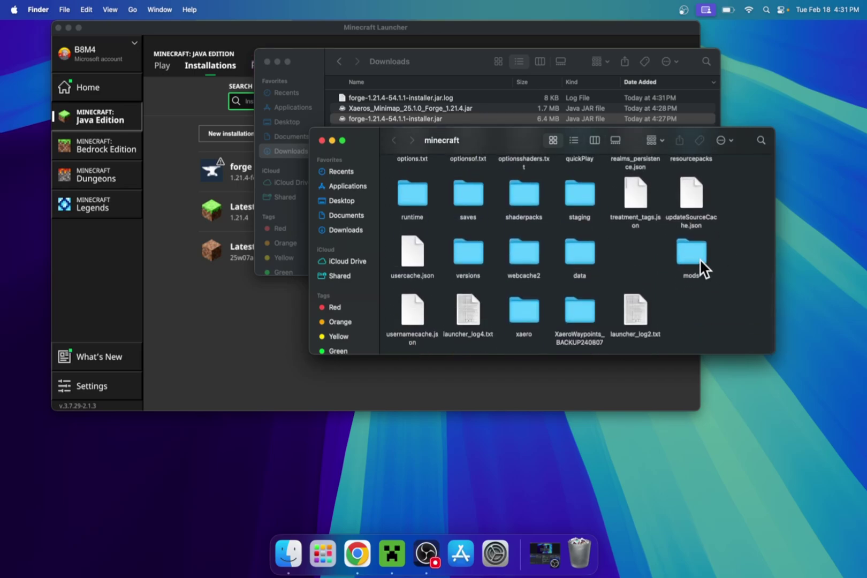
right_click(690, 313)
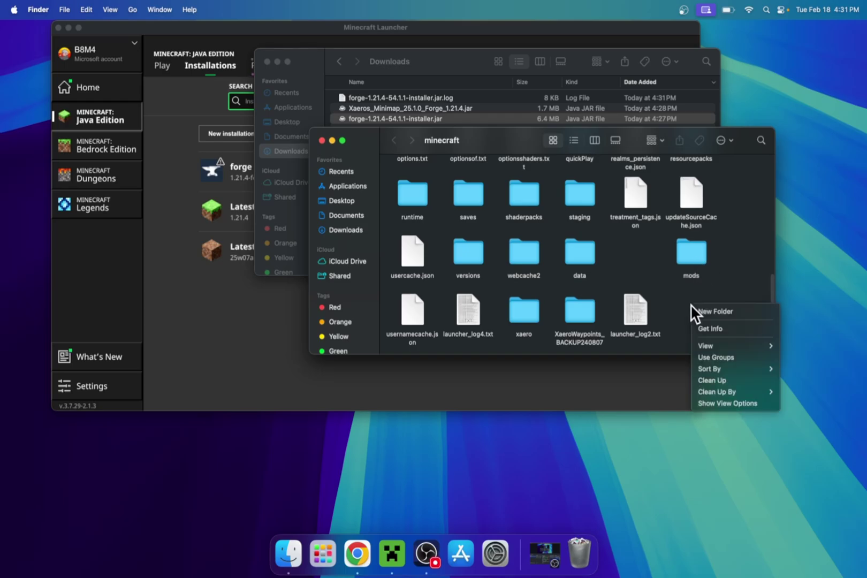
left_click(720, 316)
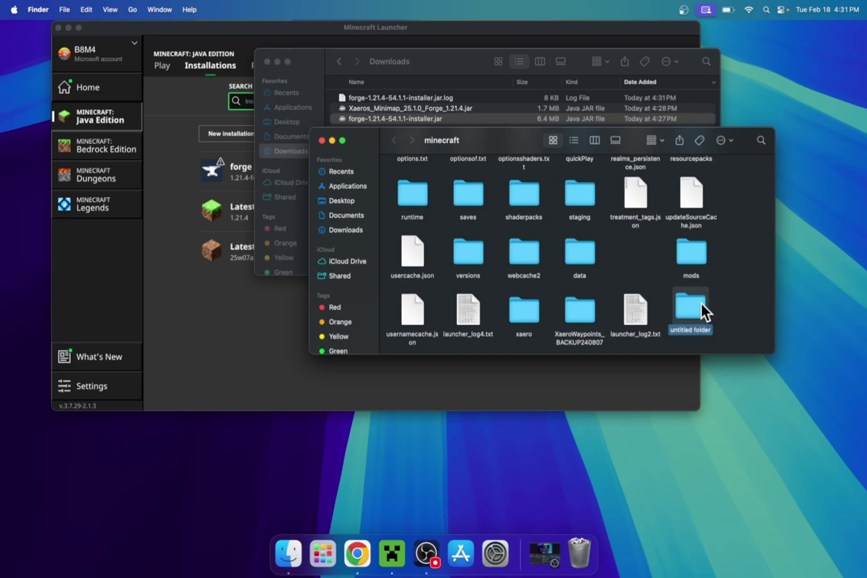
right_click(697, 304)
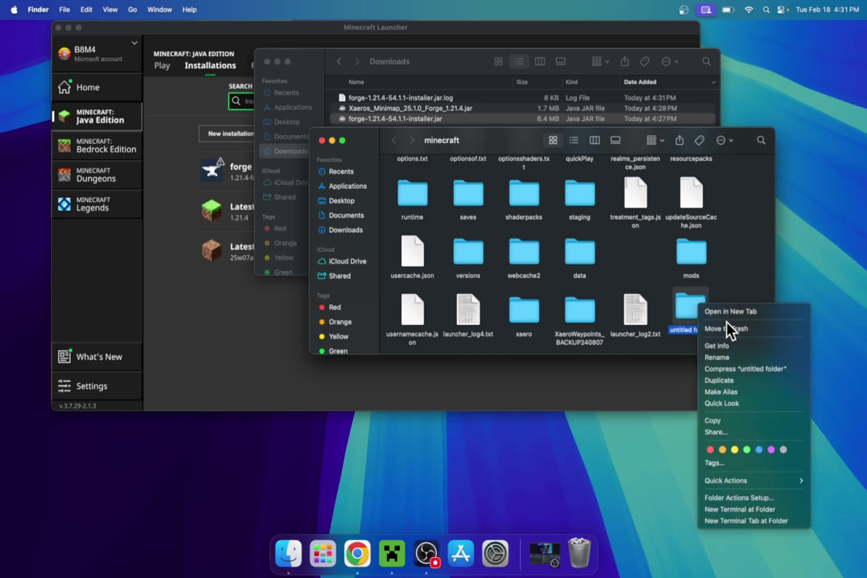
left_click(730, 357)
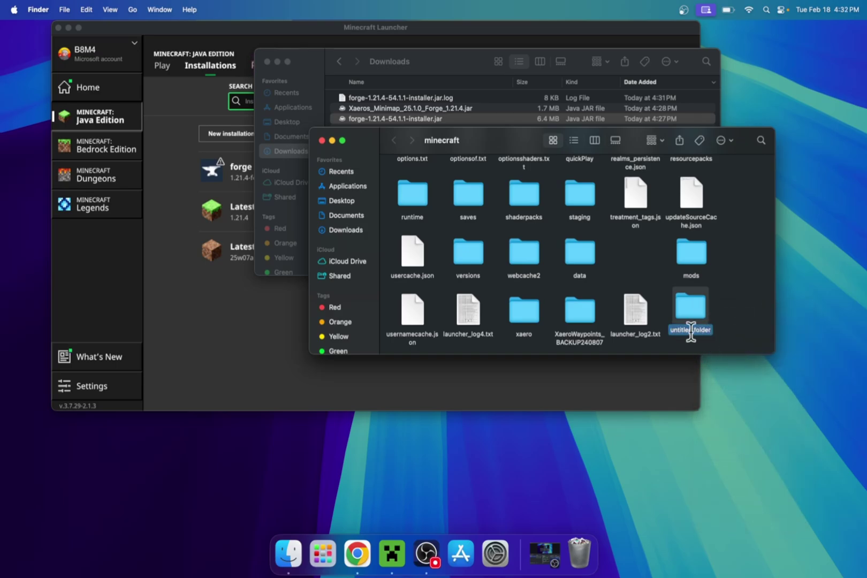
left_click(736, 310)
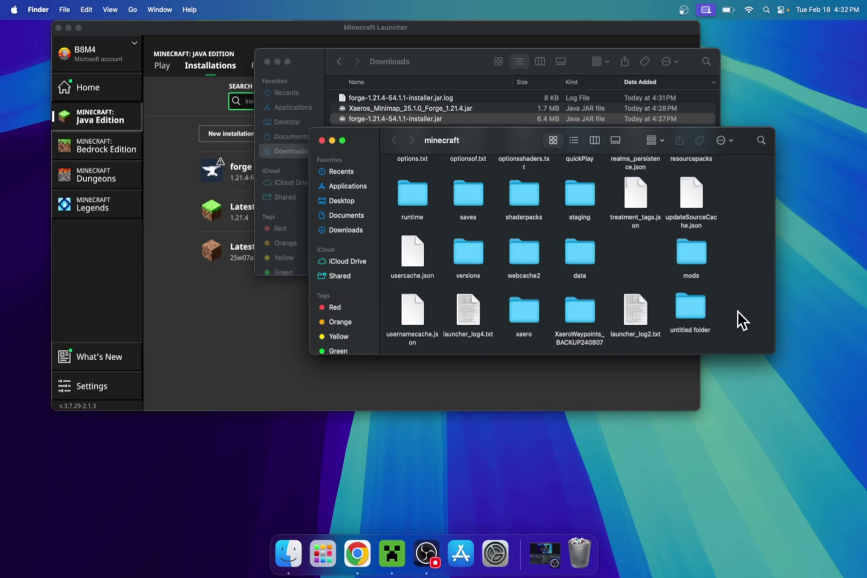
right_click(698, 299)
left_click(712, 324)
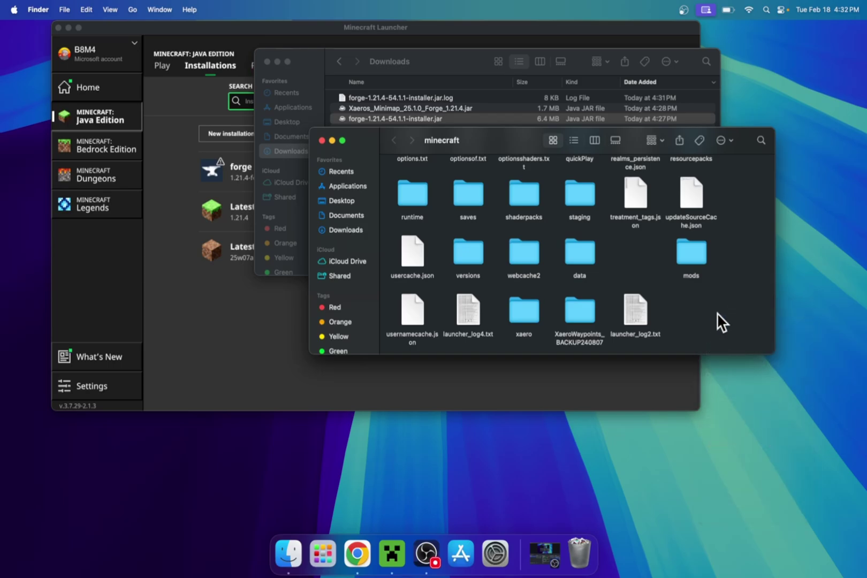
Step: Open the mods folder, then copy Xaeros_Minimap_25.1.0_Forge_1.21.4.jar from Downloads
left_click(687, 248)
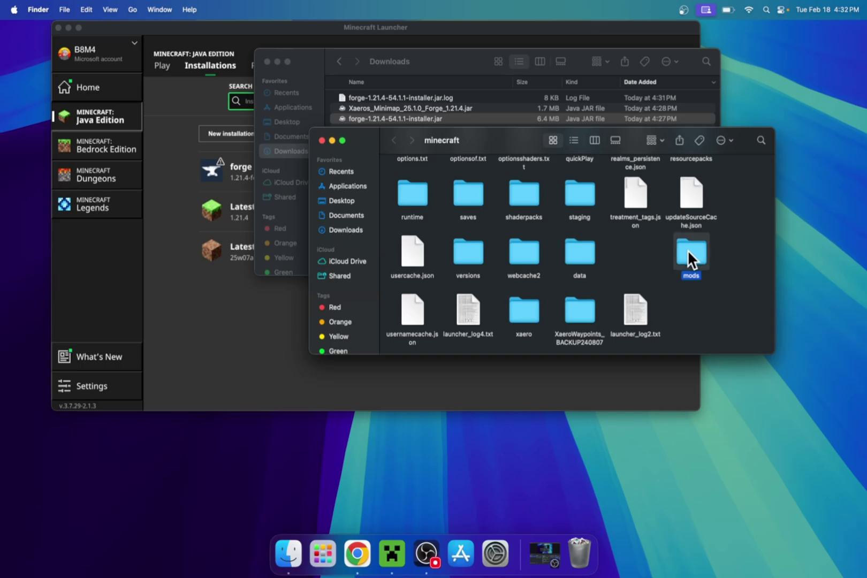
double_click(688, 250)
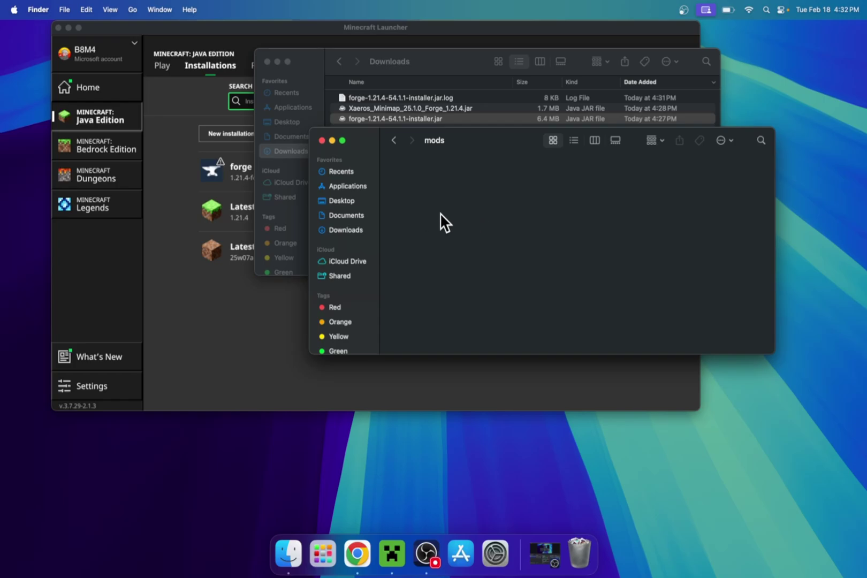
left_click(346, 230)
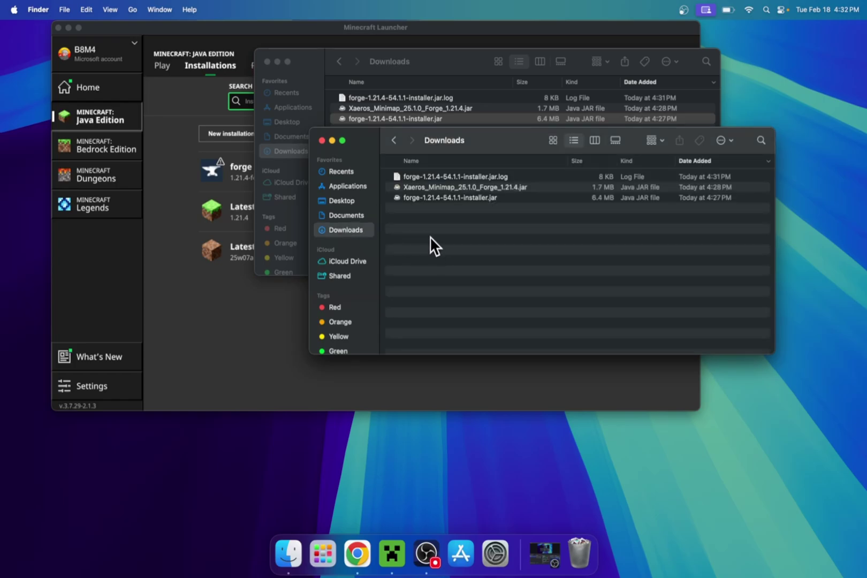
left_click(452, 187)
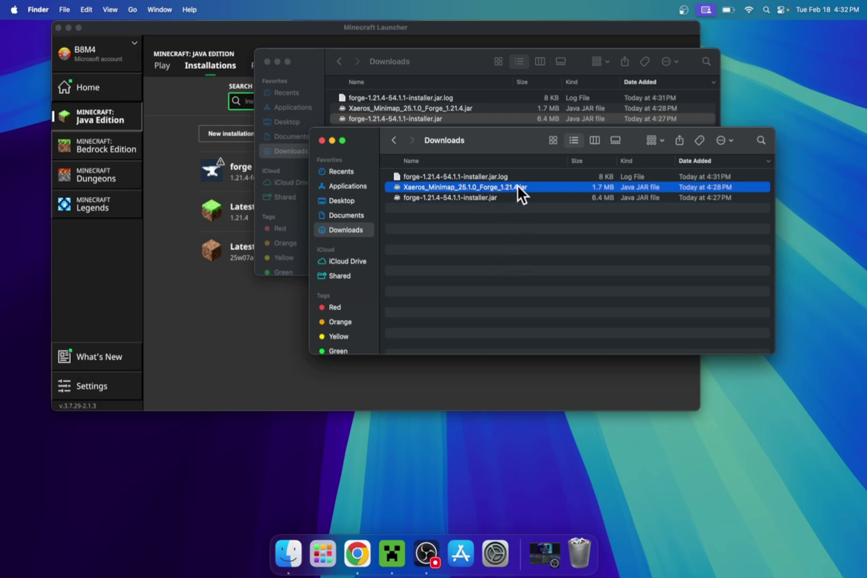
right_click(535, 184)
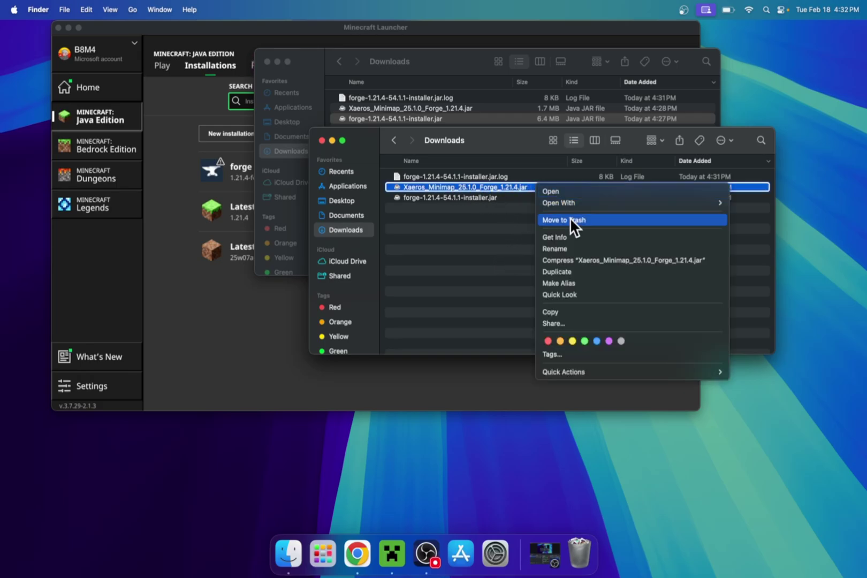
left_click(558, 312)
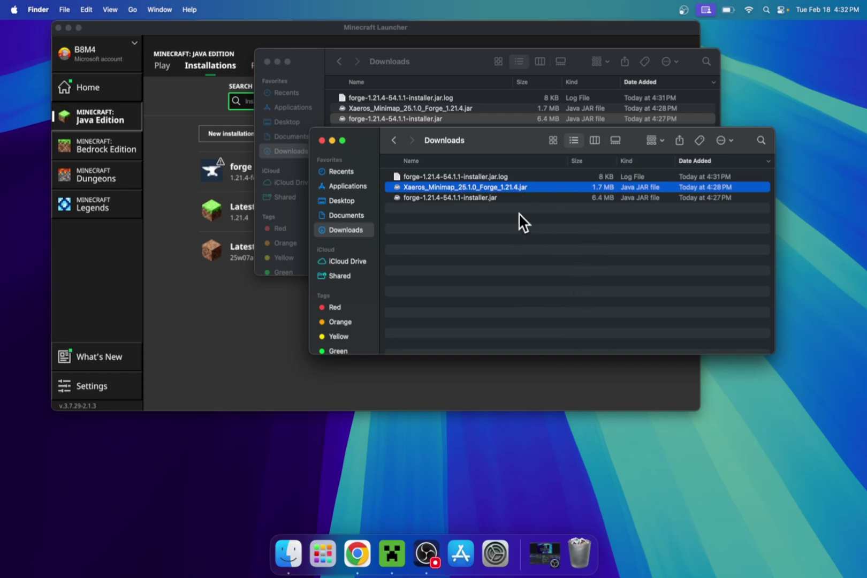
Step: Paste the Xaeros jar into the minecraft mods folder
left_click(395, 141)
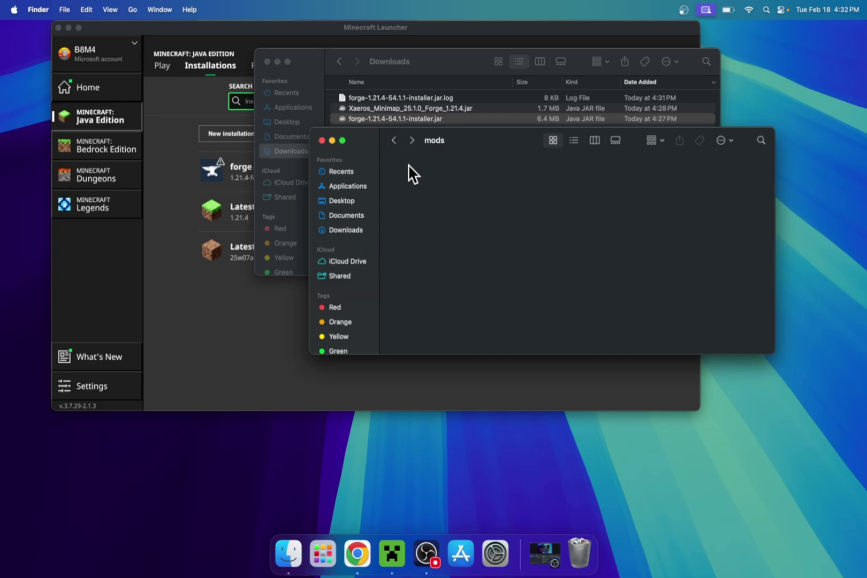
left_click(396, 141)
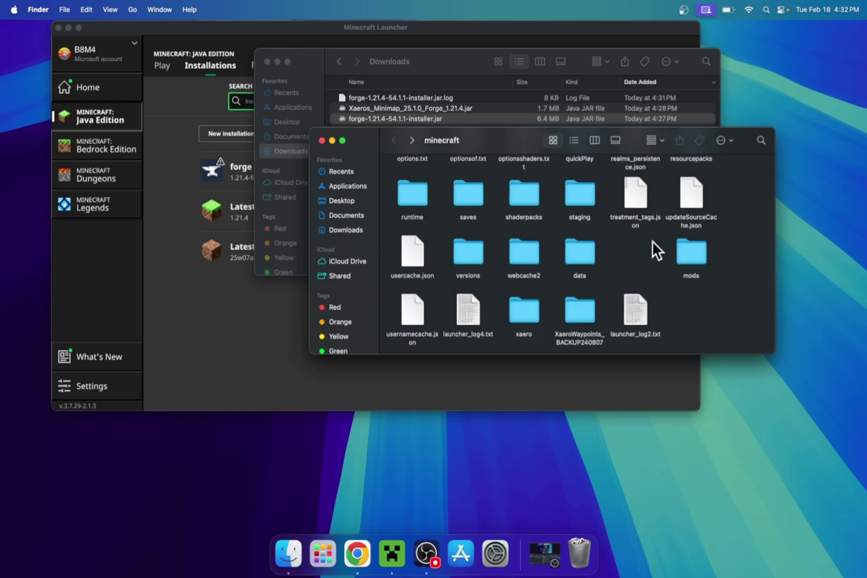
double_click(692, 256)
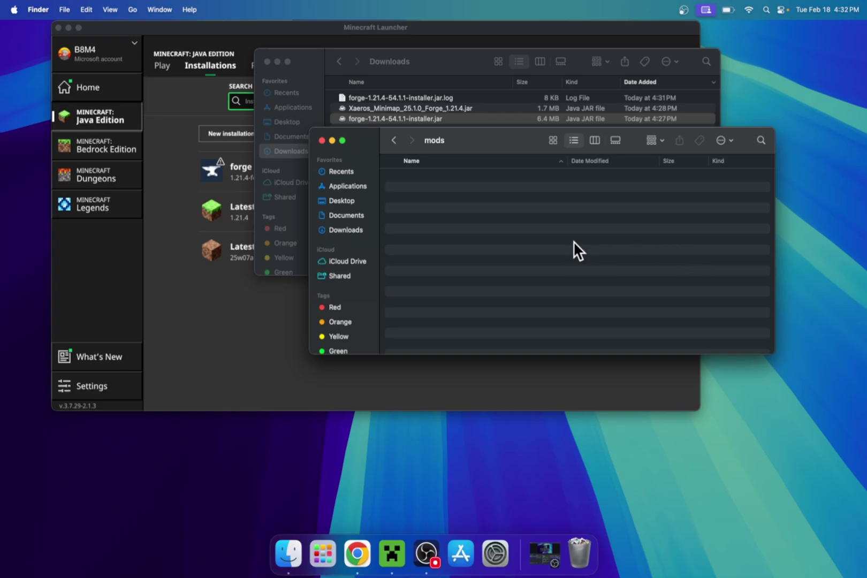
right_click(565, 245)
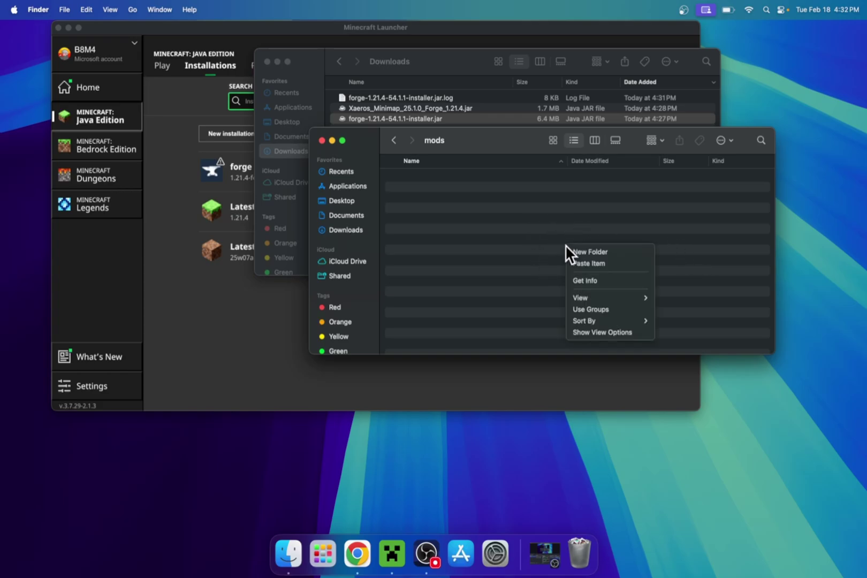
left_click(590, 262)
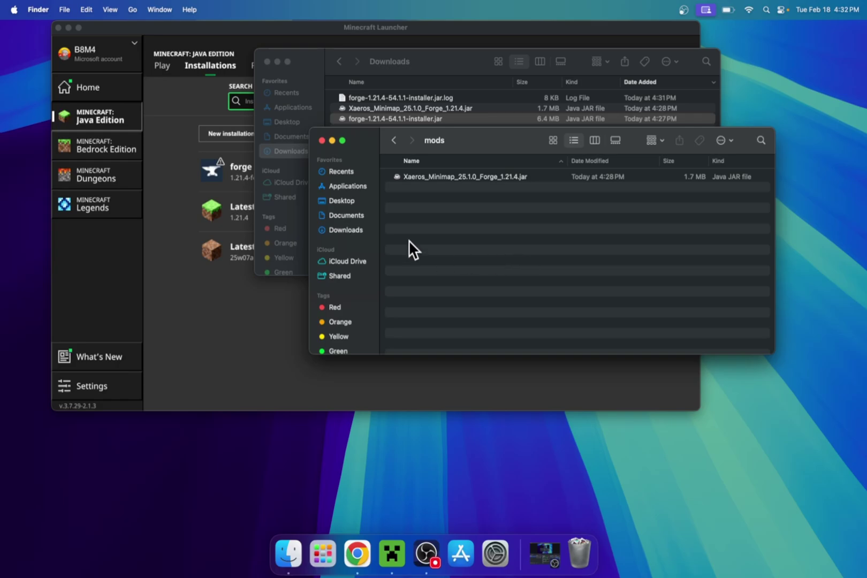
Step: Launch the forge 1.21.4-forge-54.1.1 installation from the launcher's Play page
left_click(165, 69)
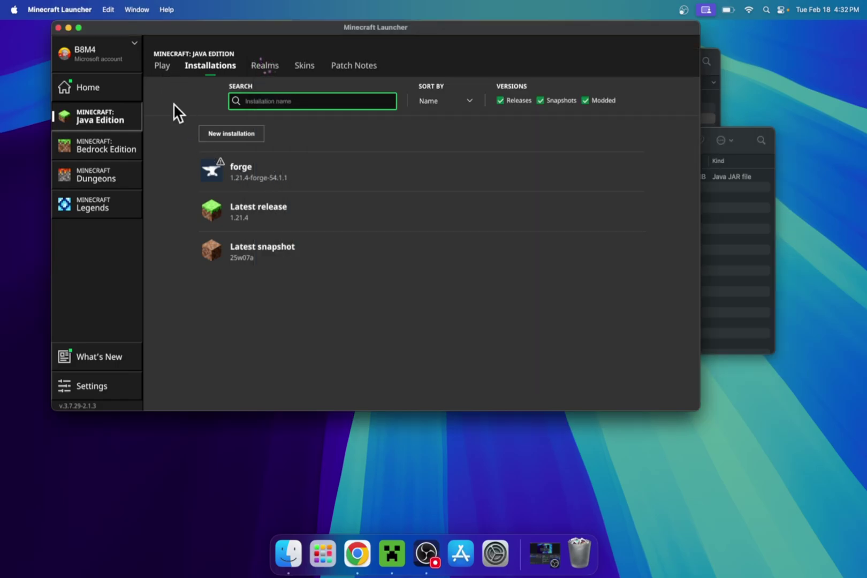
left_click(163, 69)
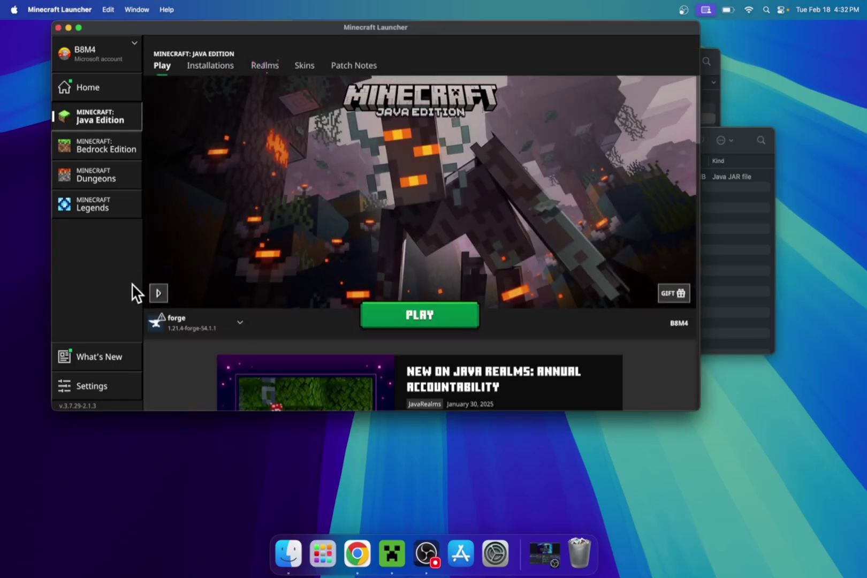
left_click(422, 318)
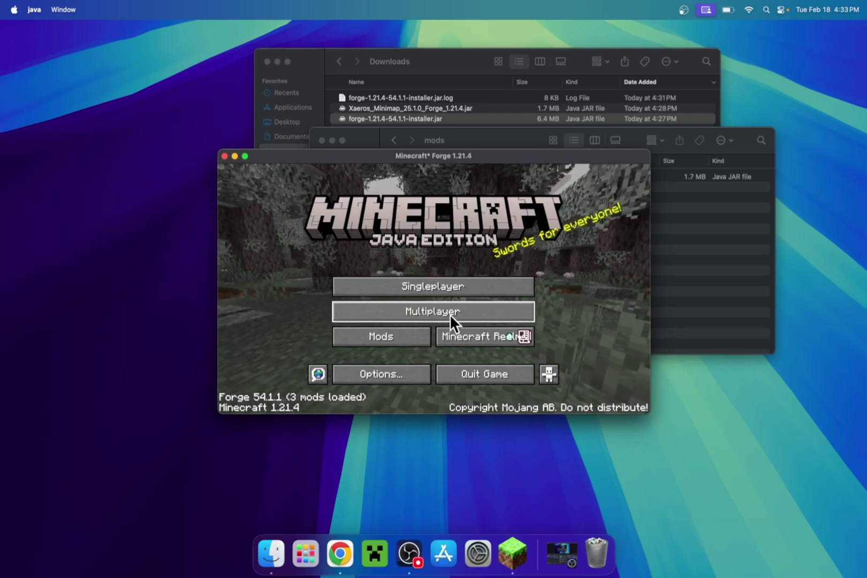
Step: Confirm Xaero's Minimap 25.1.0 is listed among the loaded Forge mods
left_click(401, 333)
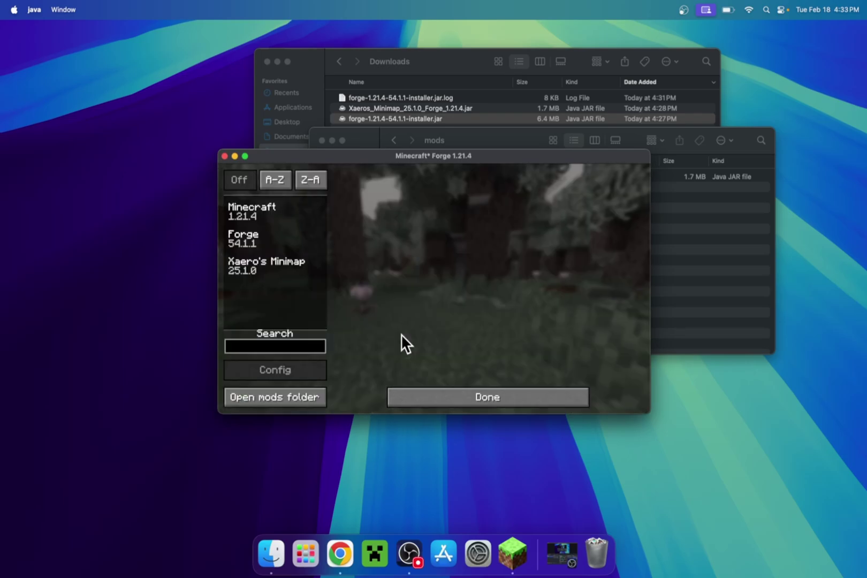
left_click(282, 267)
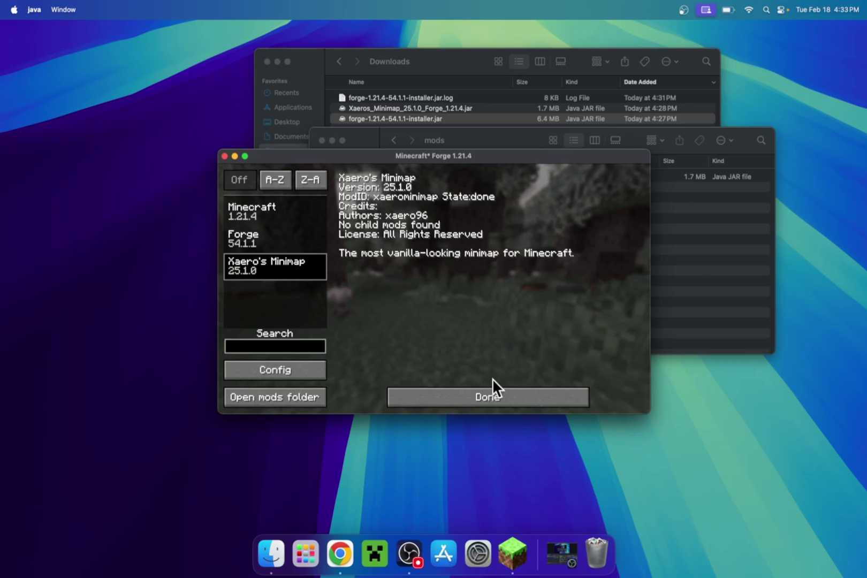
left_click(490, 395)
Step: Load the New World singleplayer save and walk along the beach as the minimap maps terrain
left_click(423, 288)
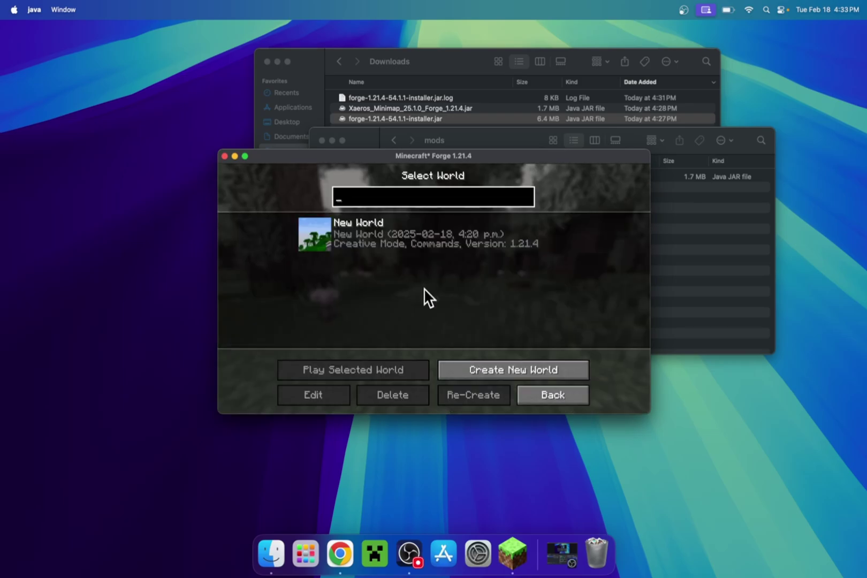
left_click(323, 231)
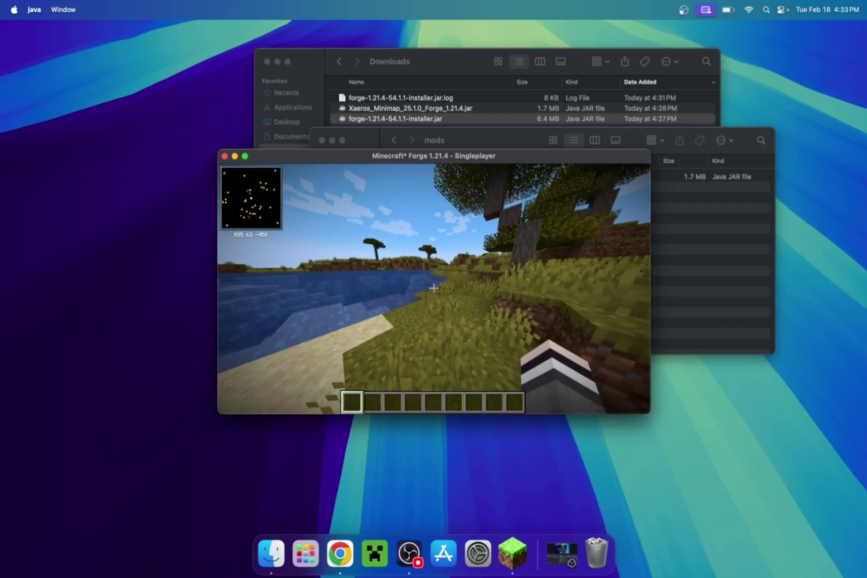
key("w")
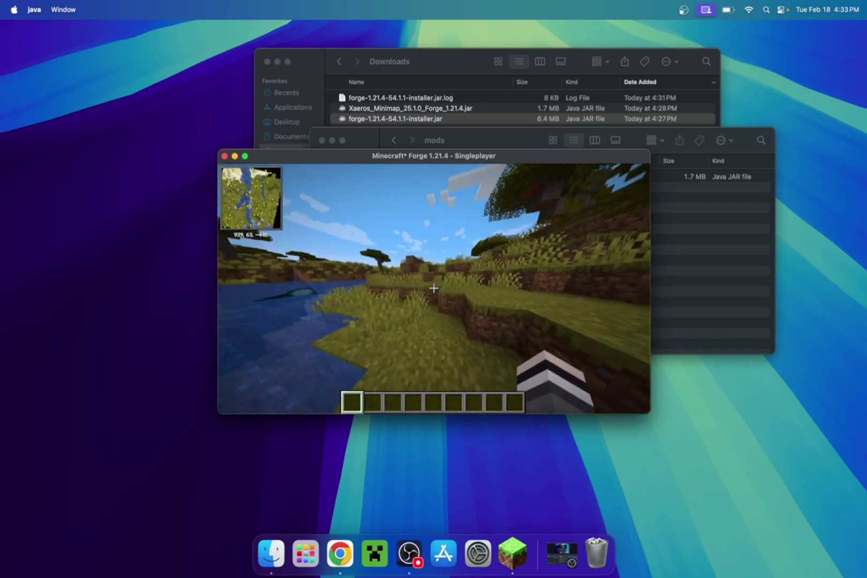
key("w")
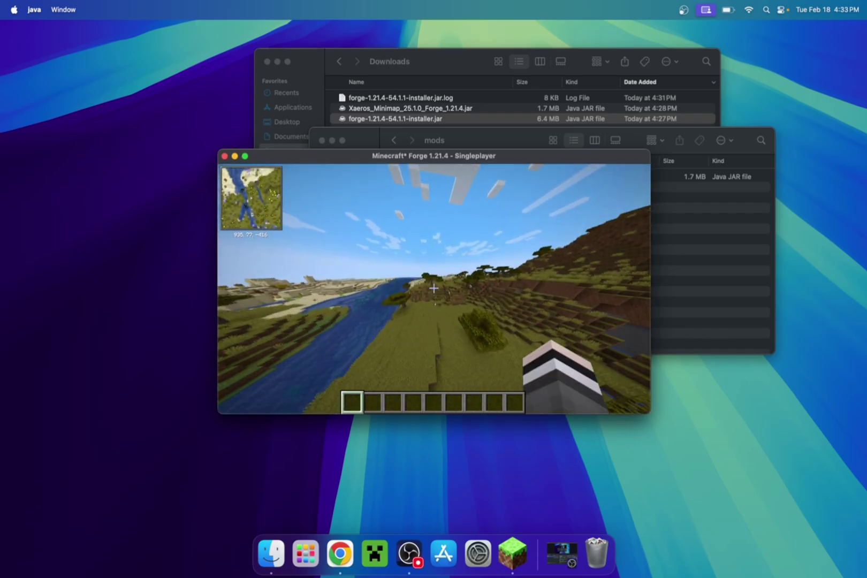
key("w")
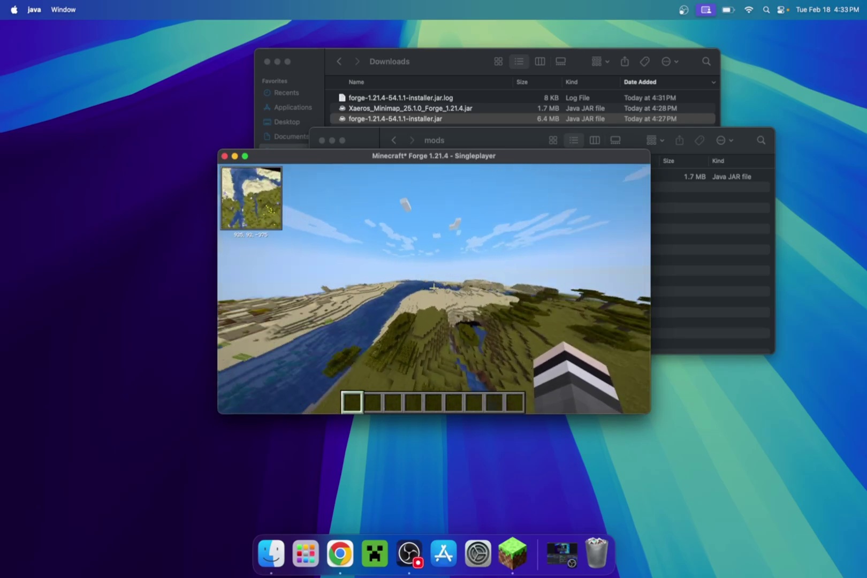
key("w")
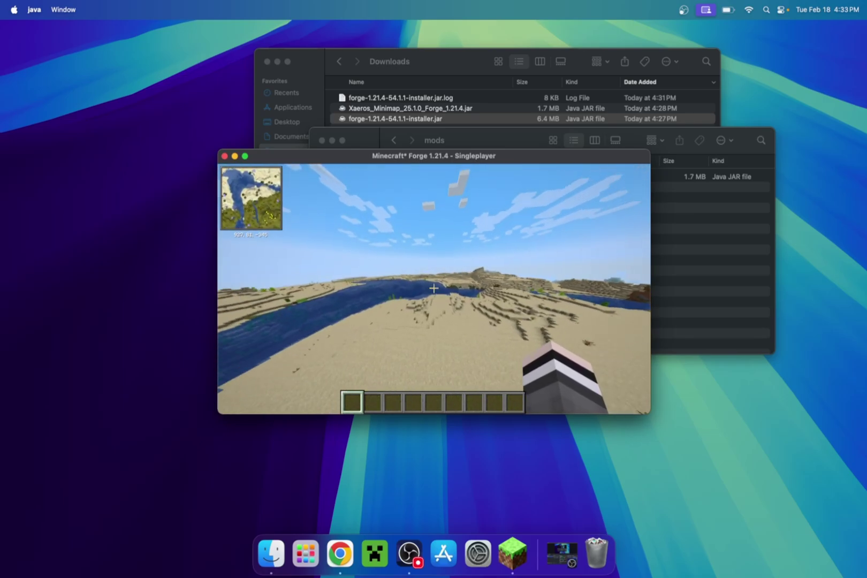
key("w")
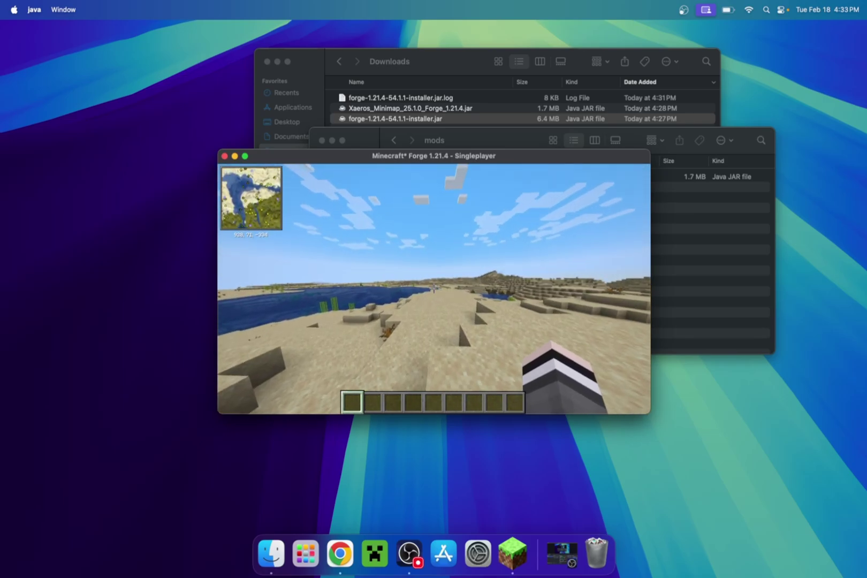
key("w")
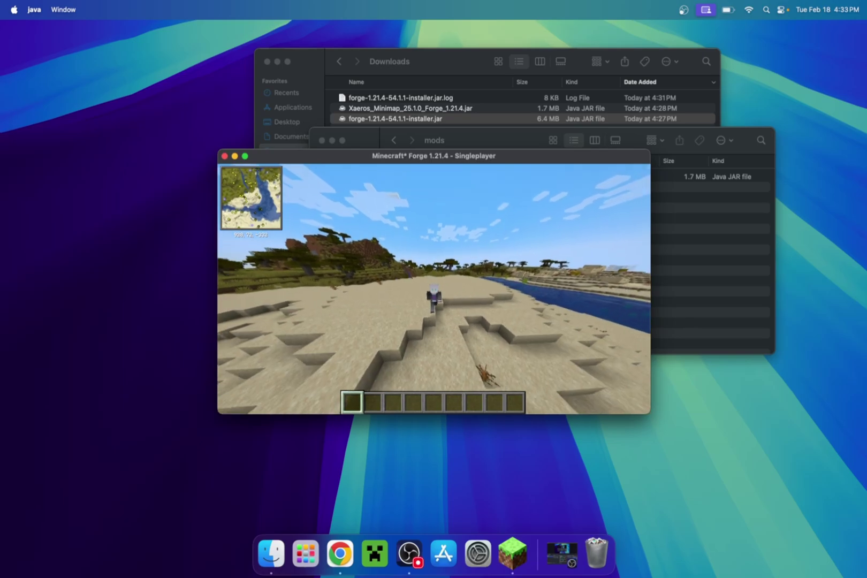
key("w")
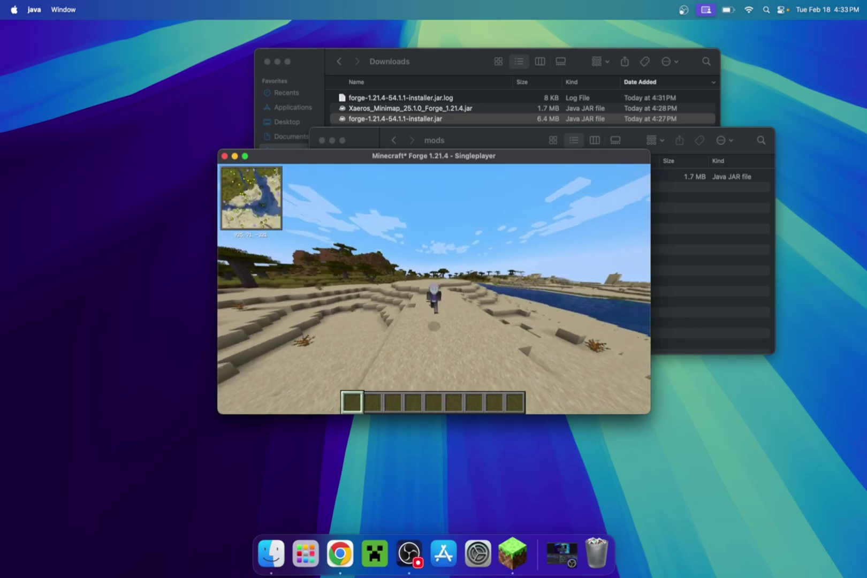